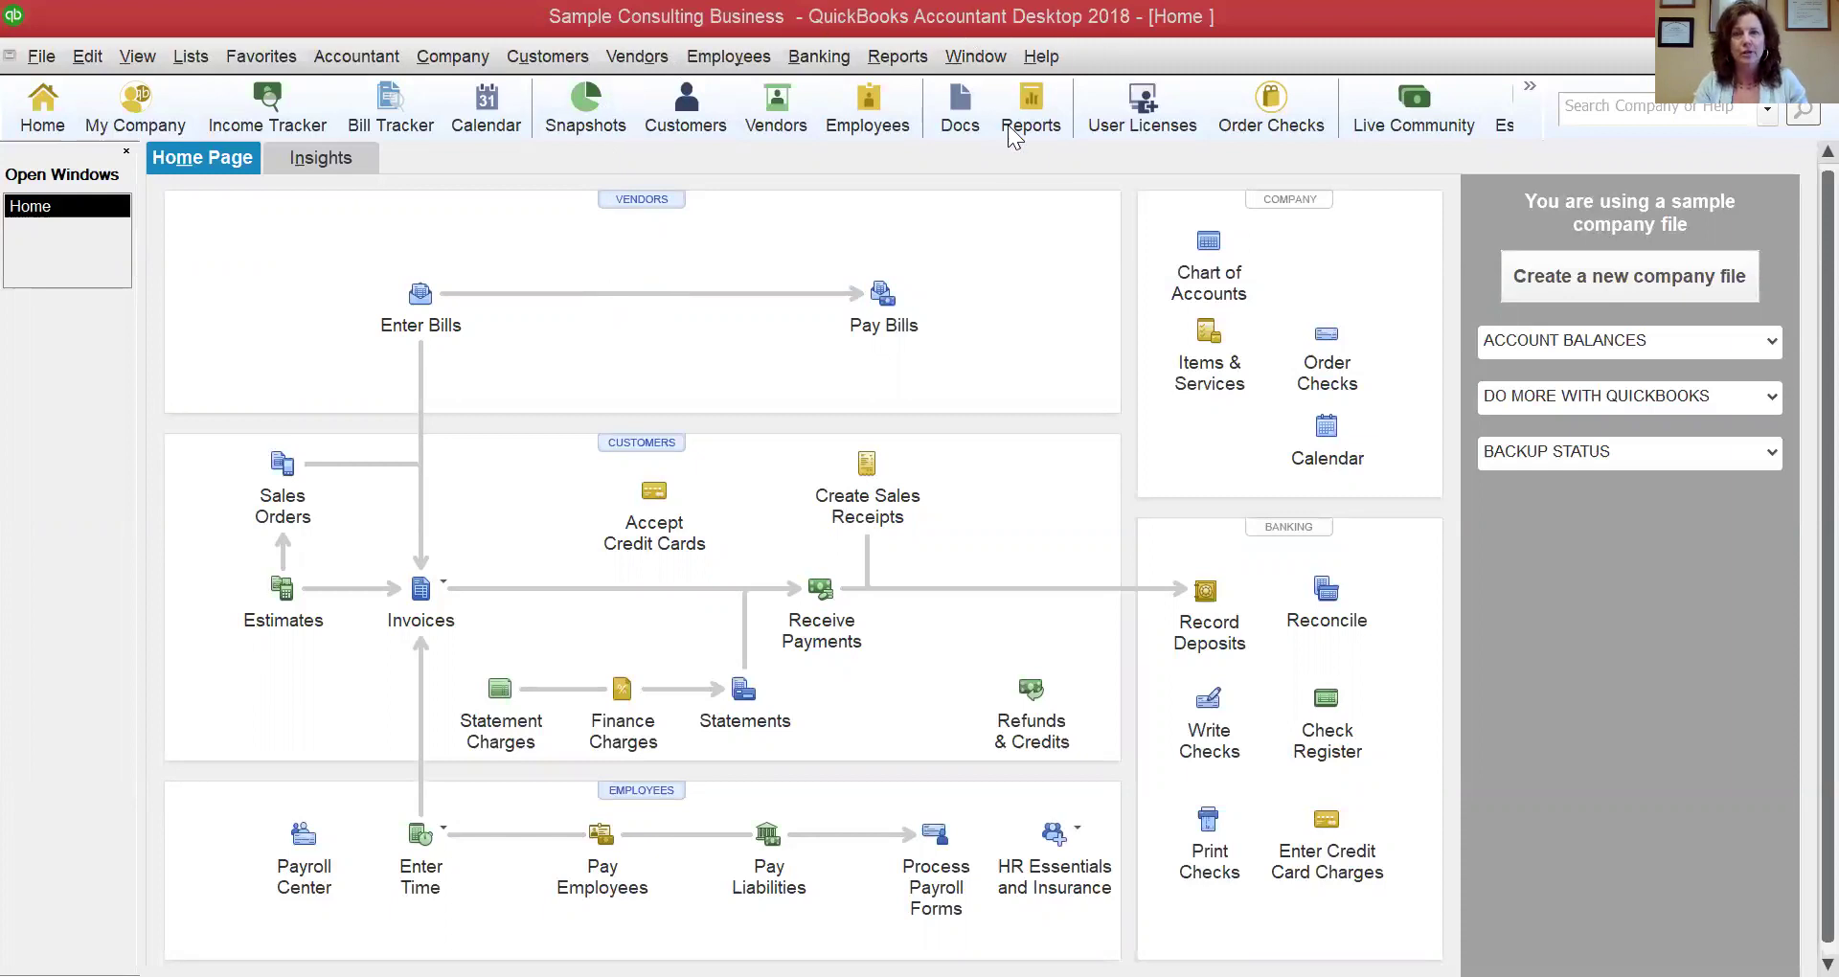
# Create an Expense-type account named 'Bad Debt Expense' in the Chart of Accounts
pyautogui.click(1206, 245)
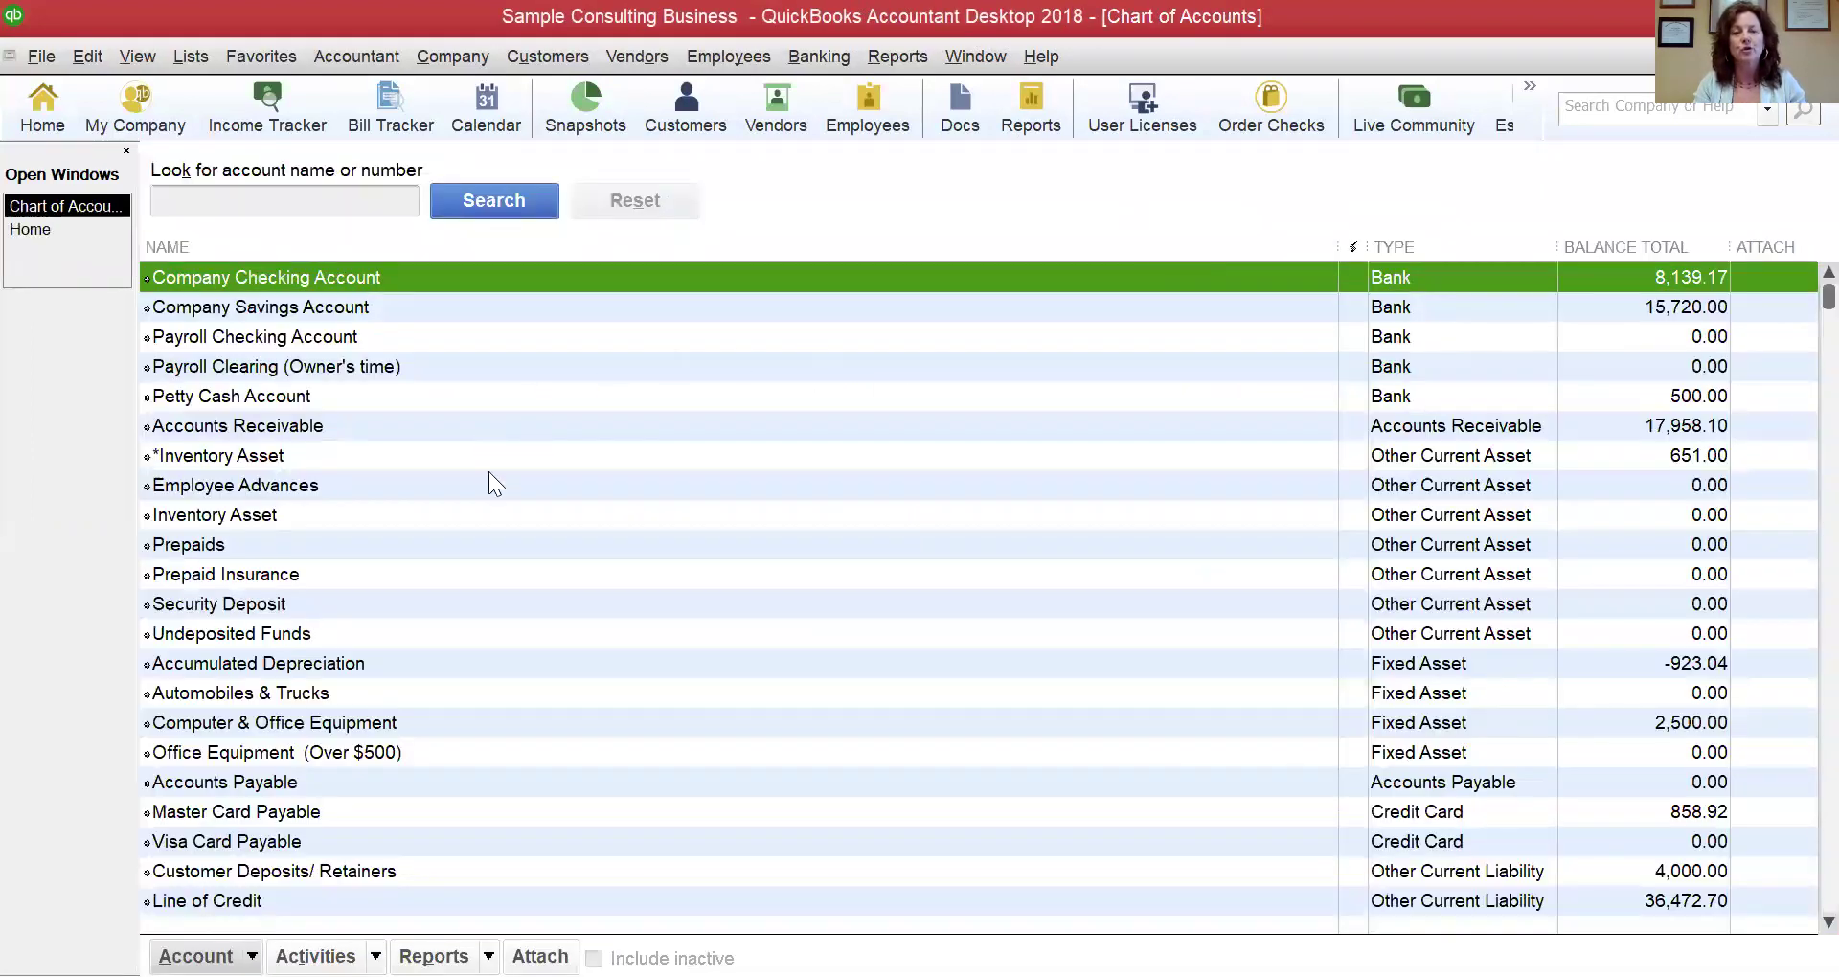
pyautogui.rightClick(506, 482)
pyautogui.click(537, 558)
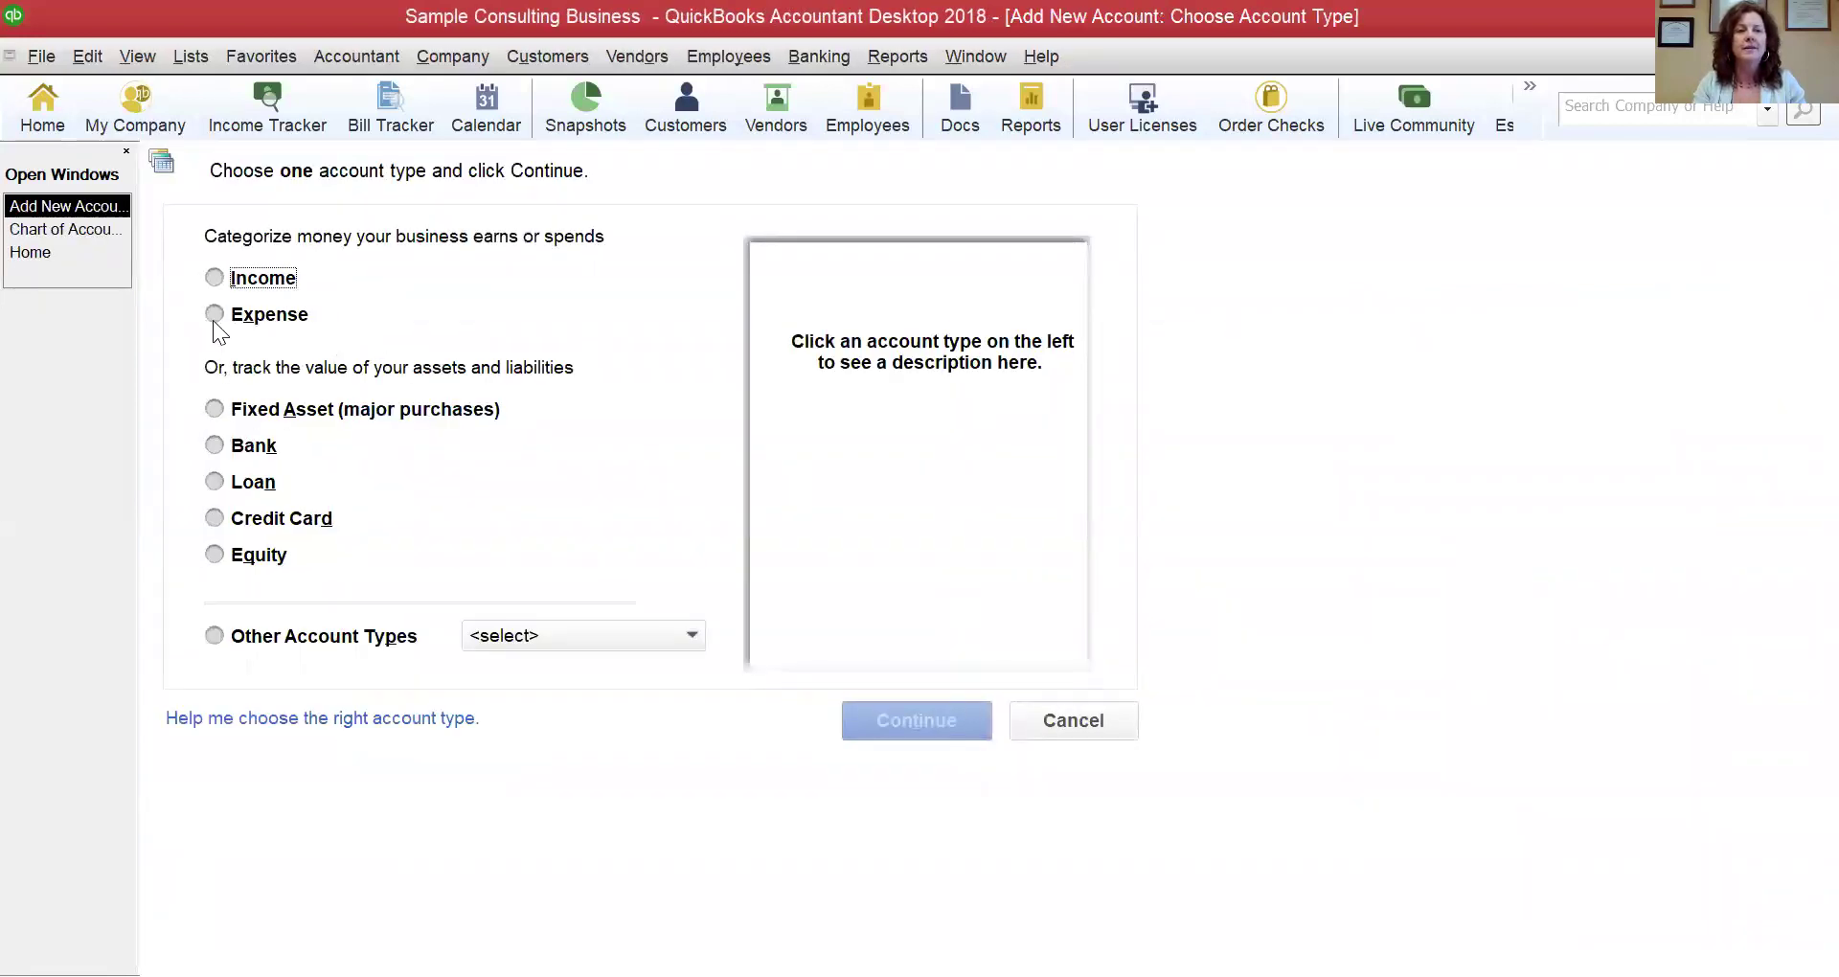
pyautogui.click(214, 316)
pyautogui.click(908, 724)
pyautogui.write('Bad De')
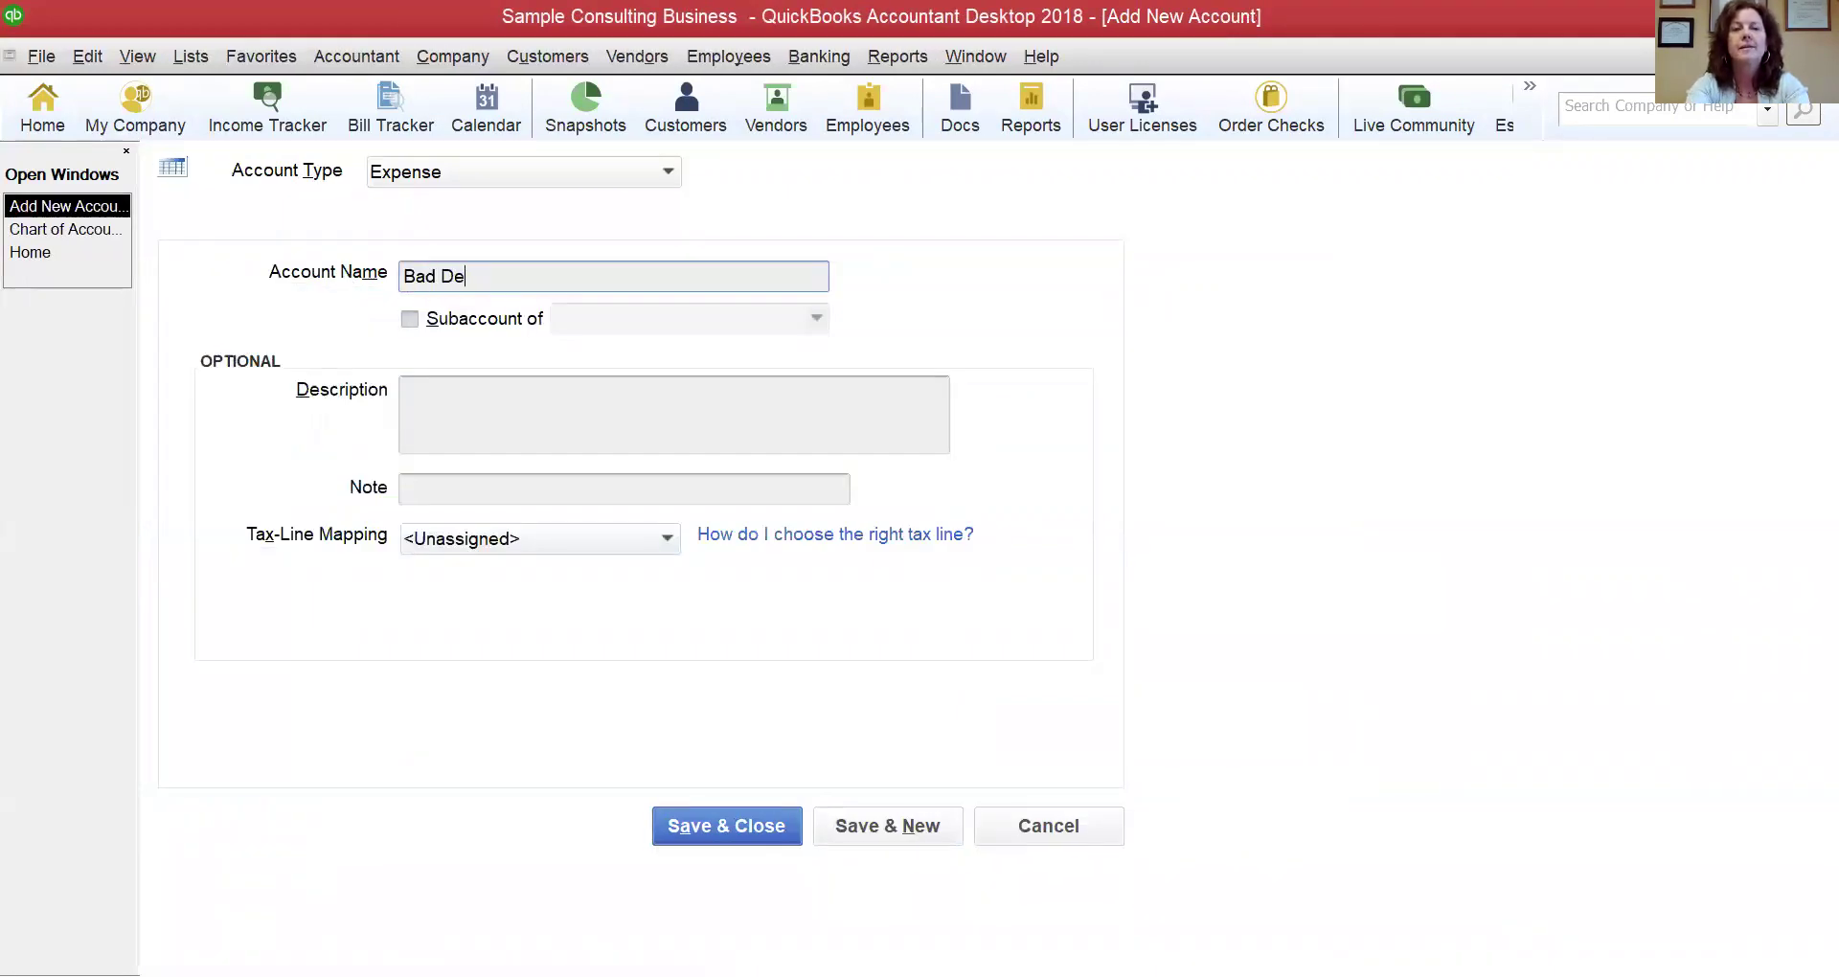
pyautogui.write('bt Expens')
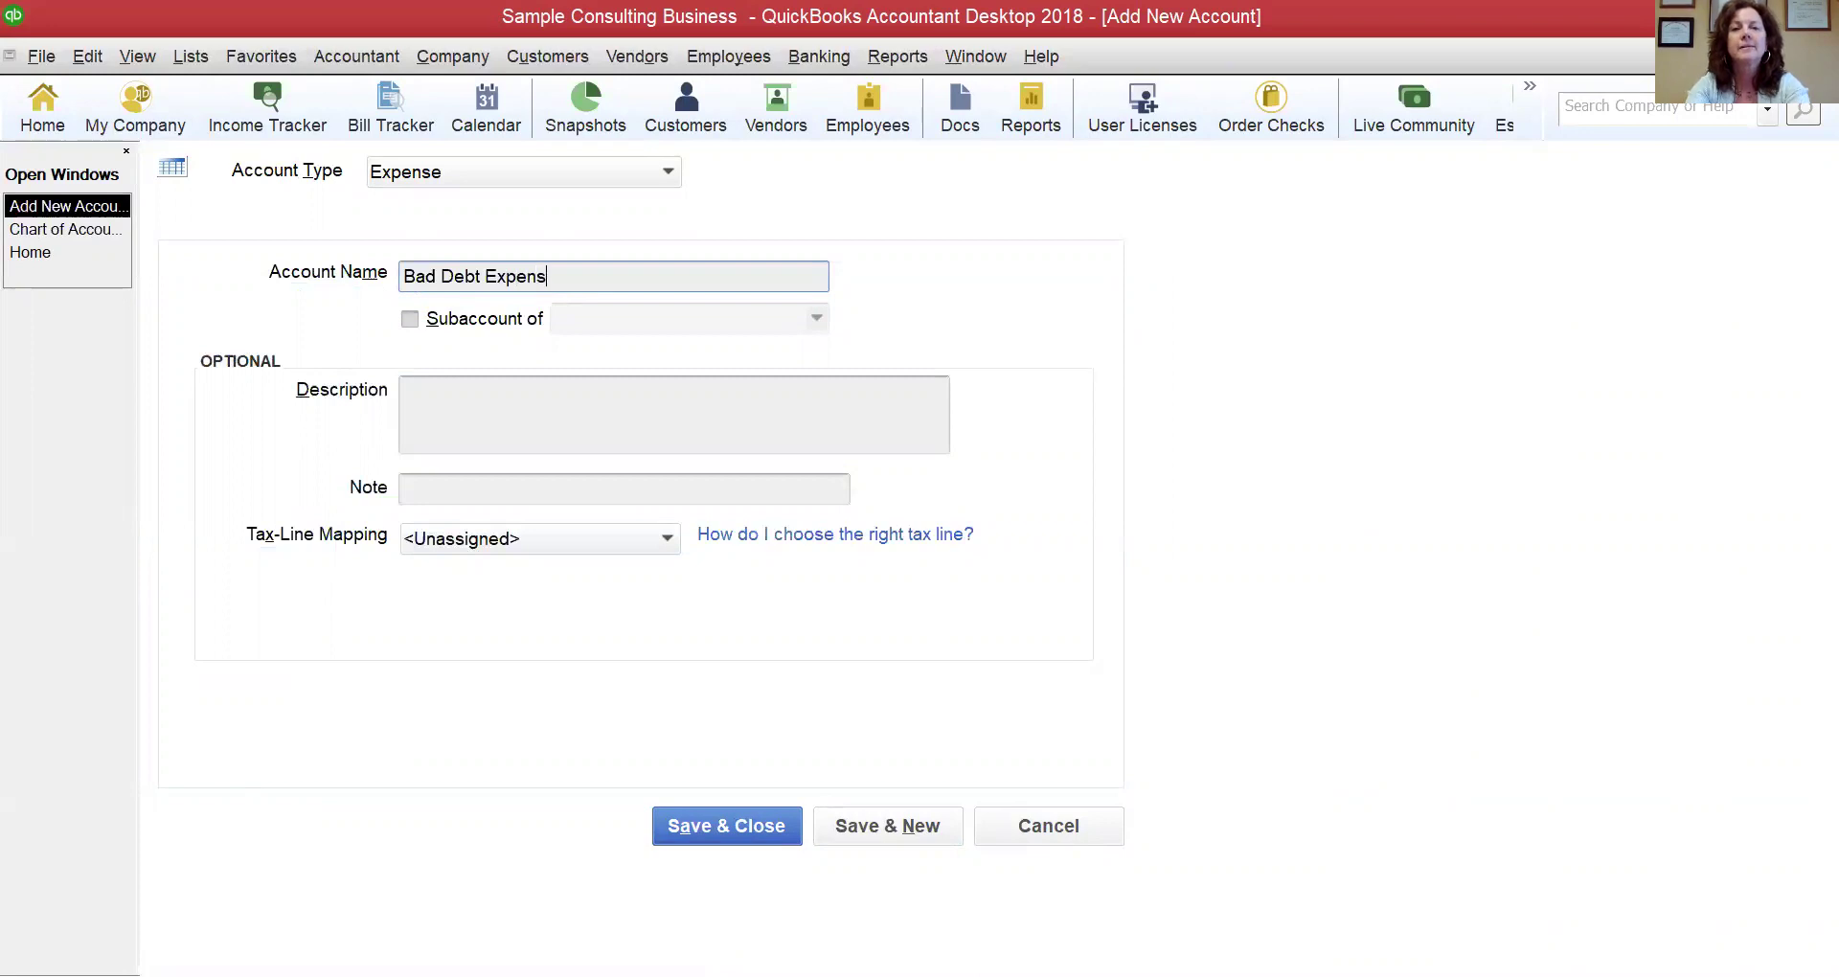
pyautogui.write('e')
pyautogui.click(701, 819)
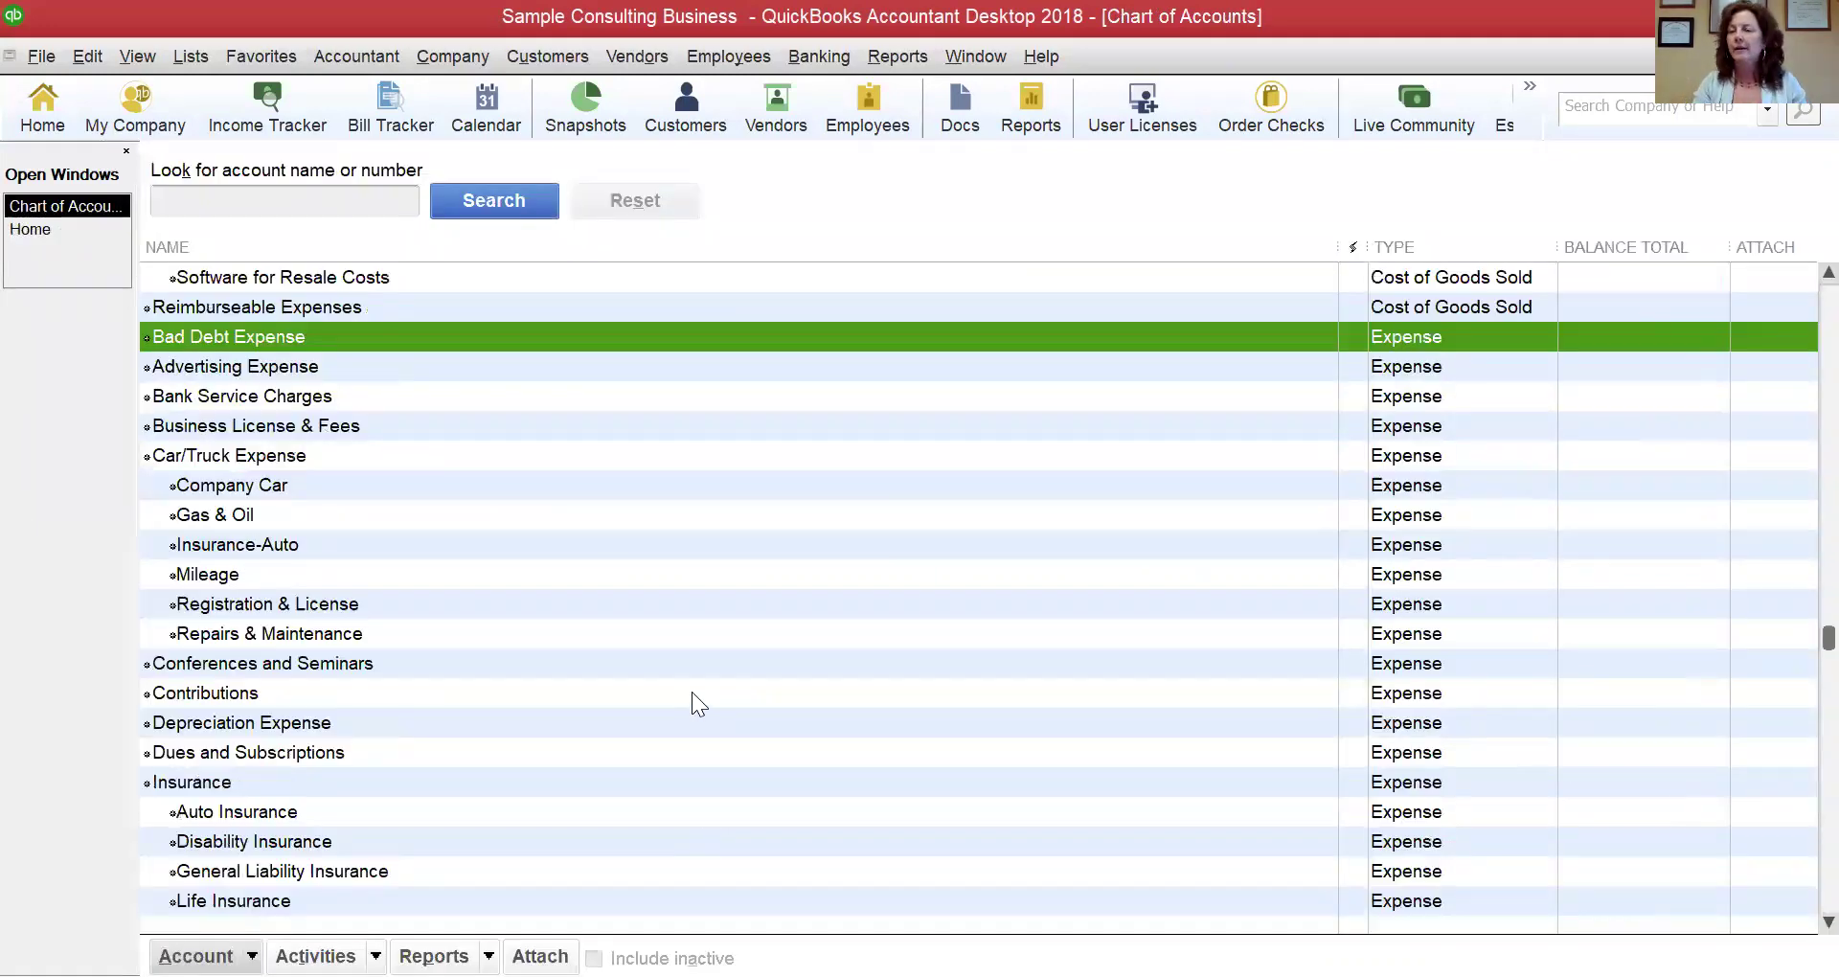
pyautogui.click(30, 229)
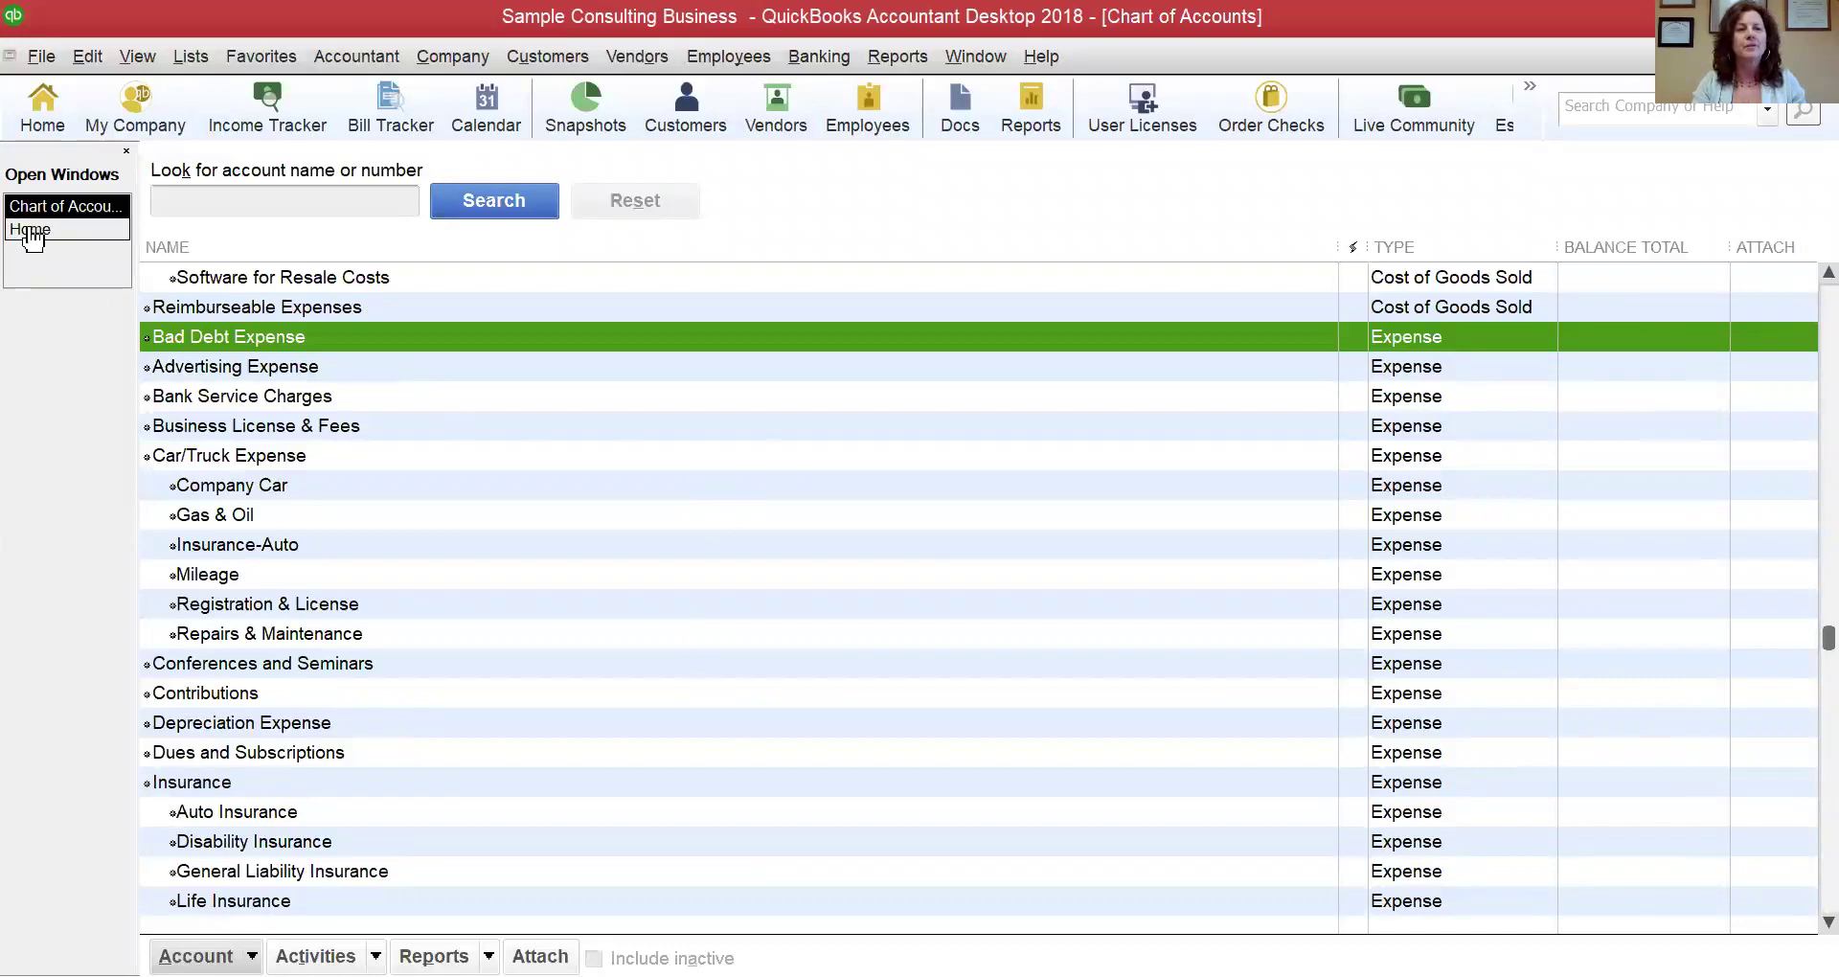
# Start a new Other Charge item named 'Bad Debt' in the Item List
pyautogui.click(1209, 349)
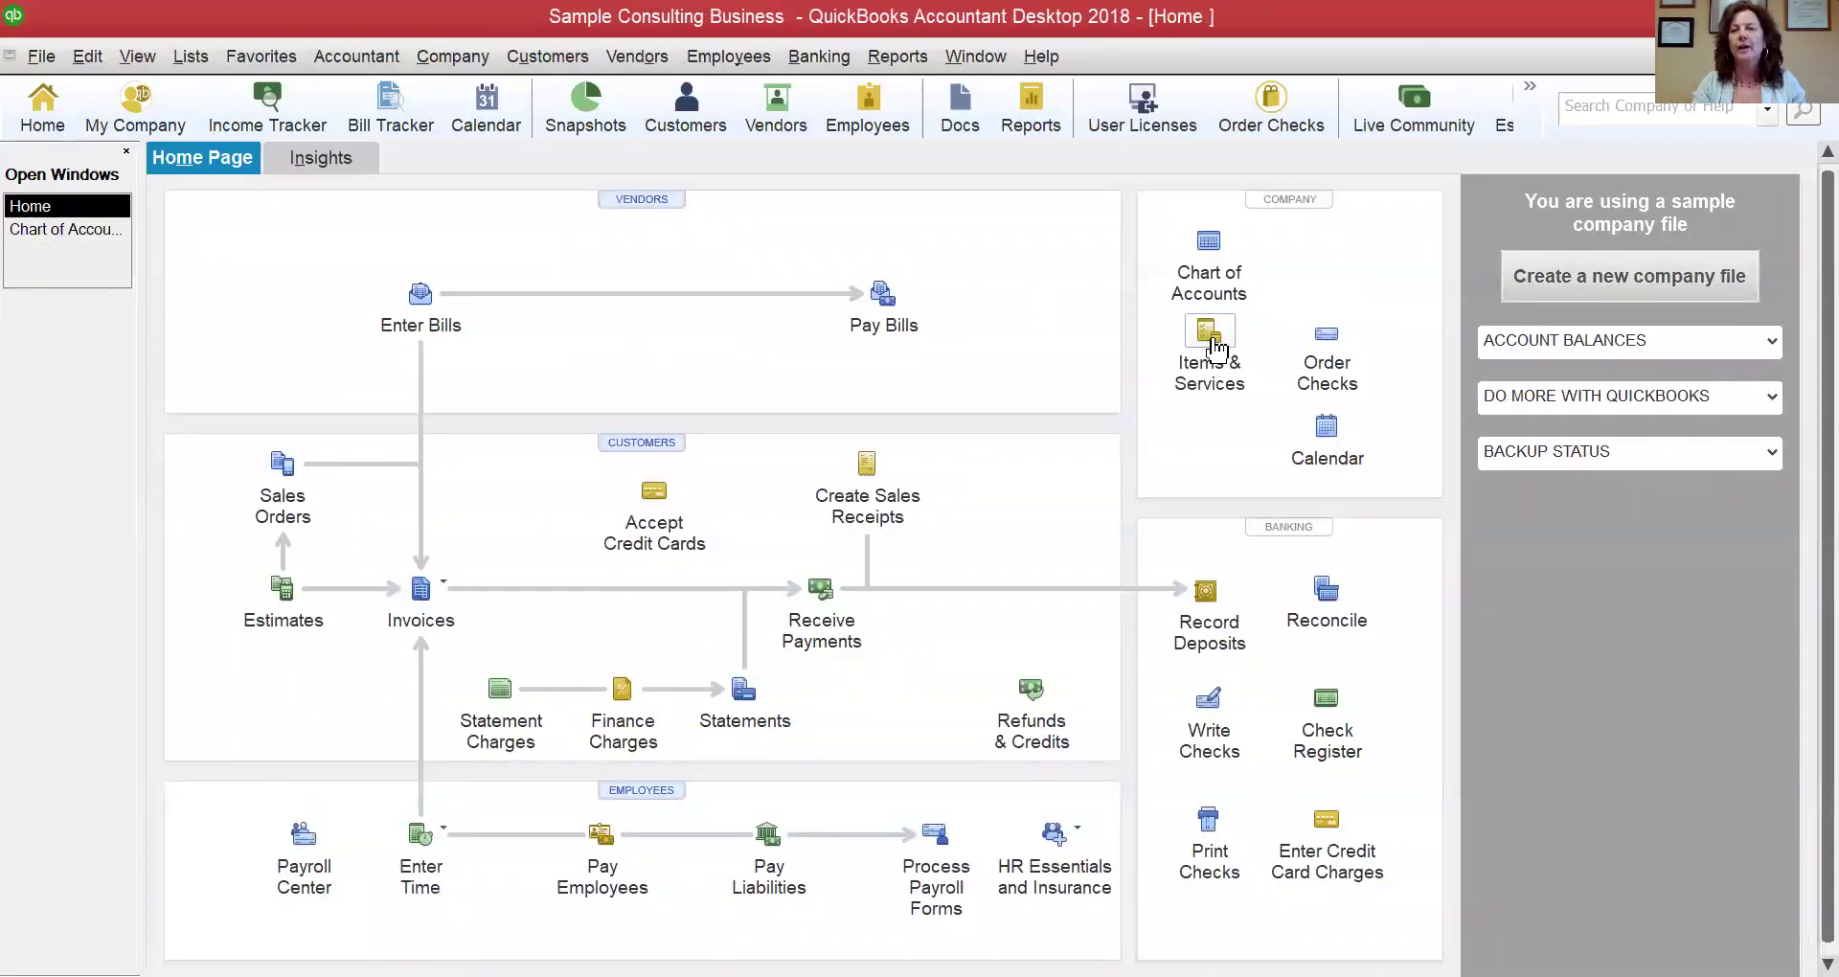
pyautogui.rightClick(743, 513)
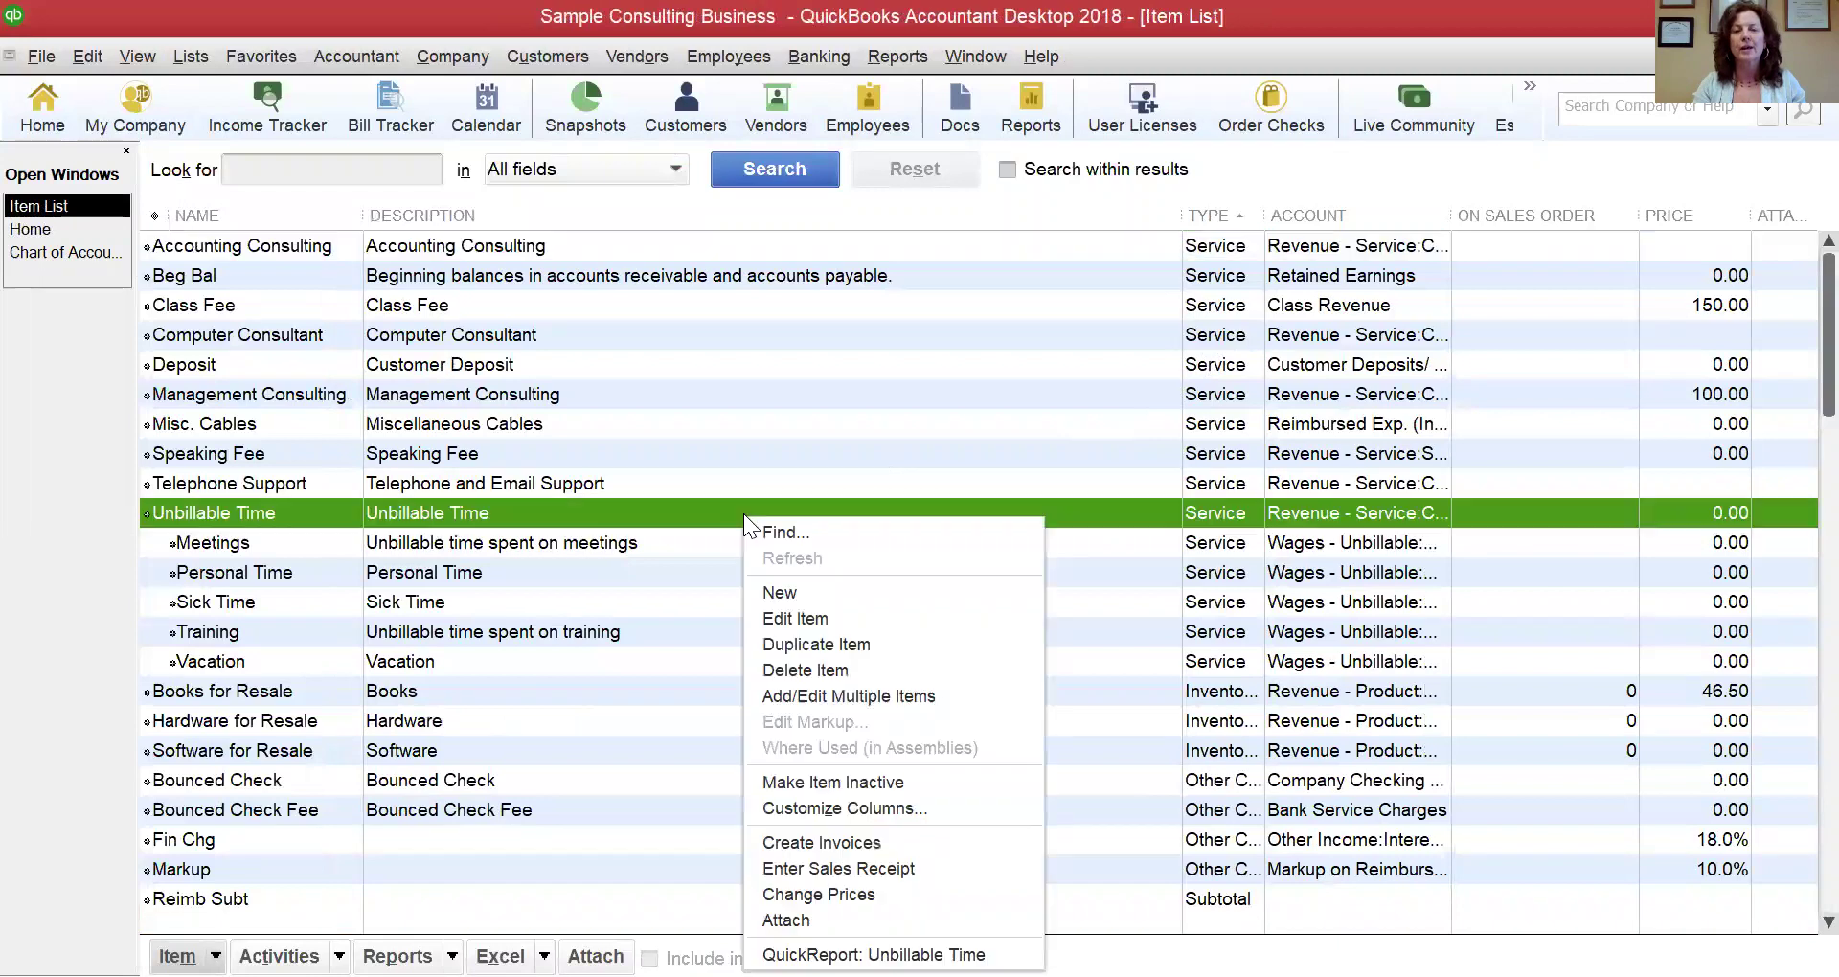
pyautogui.click(789, 595)
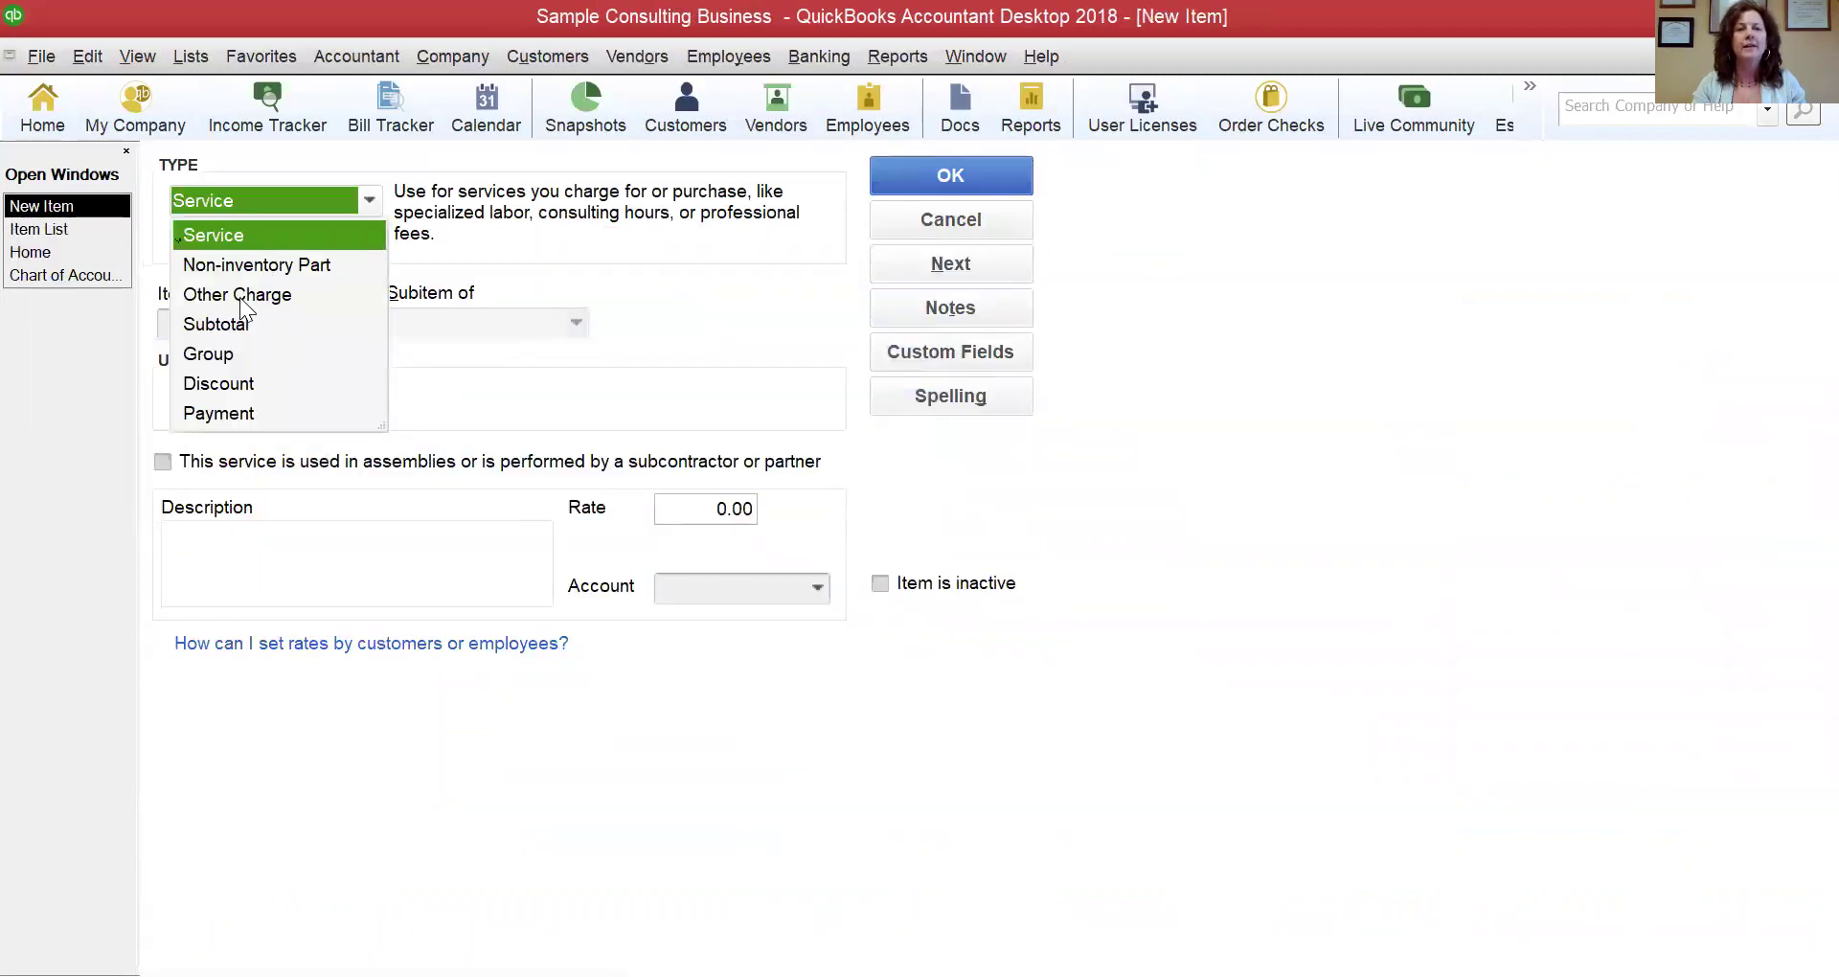
pyautogui.click(242, 297)
pyautogui.press('Tab')
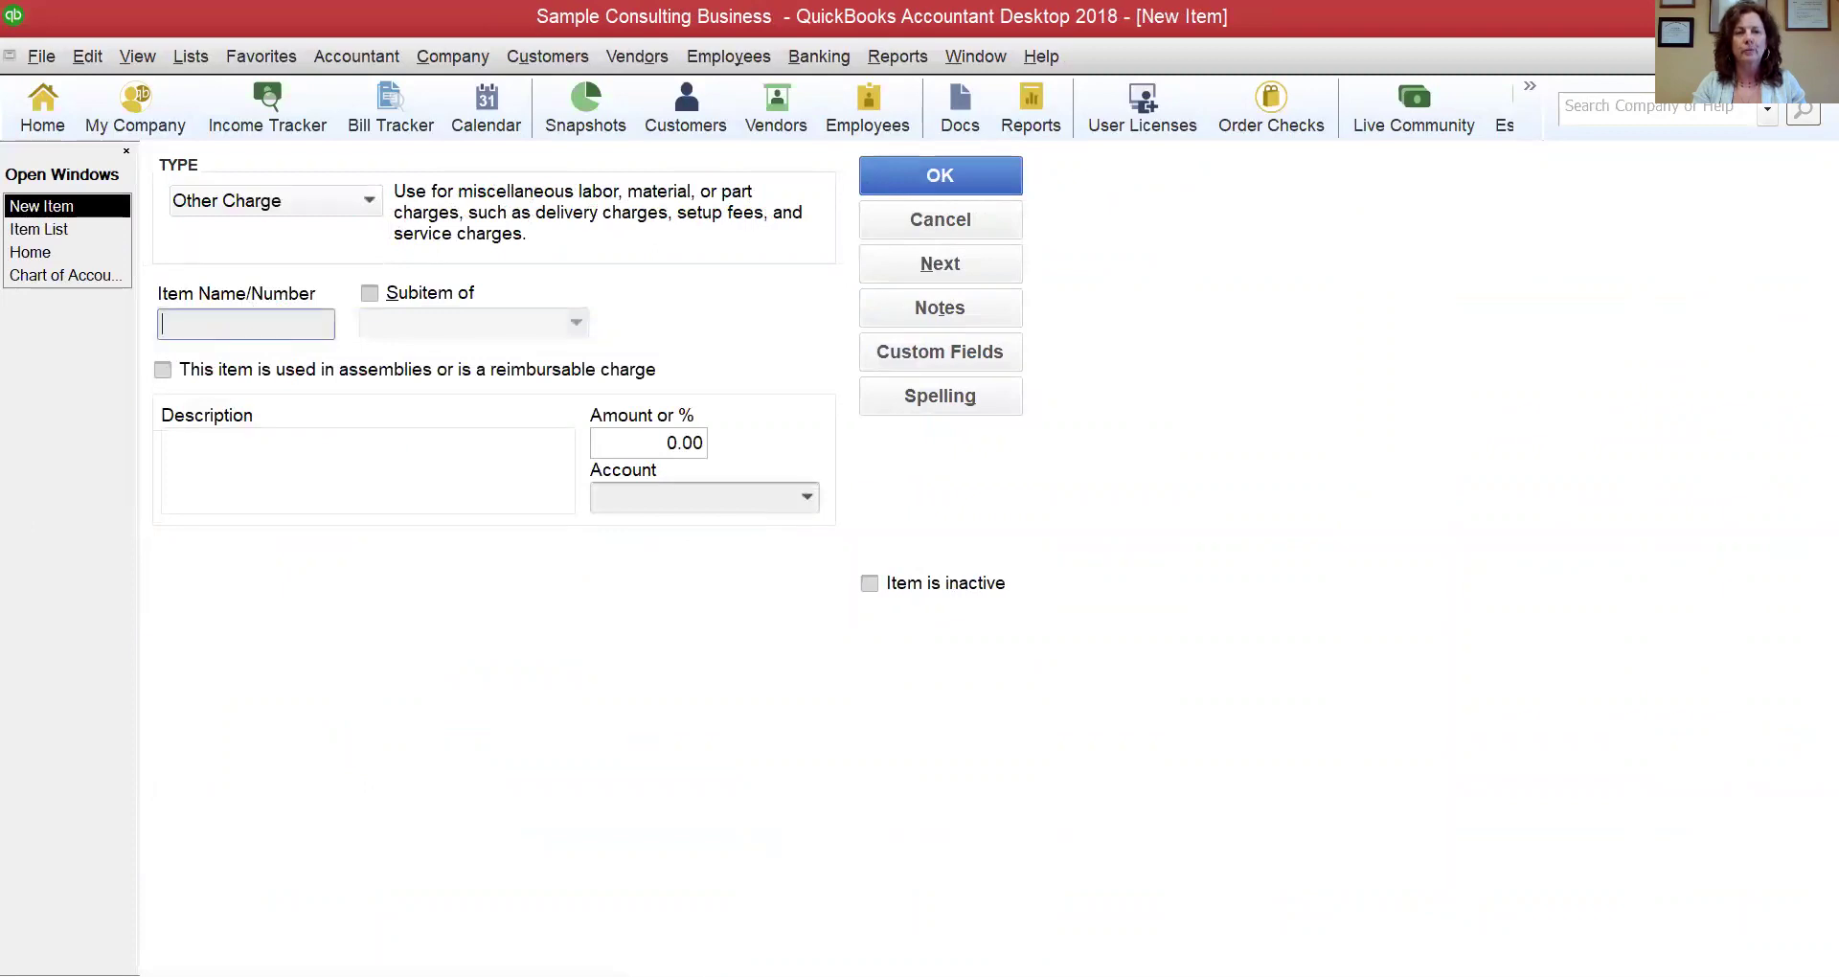
pyautogui.write('B')
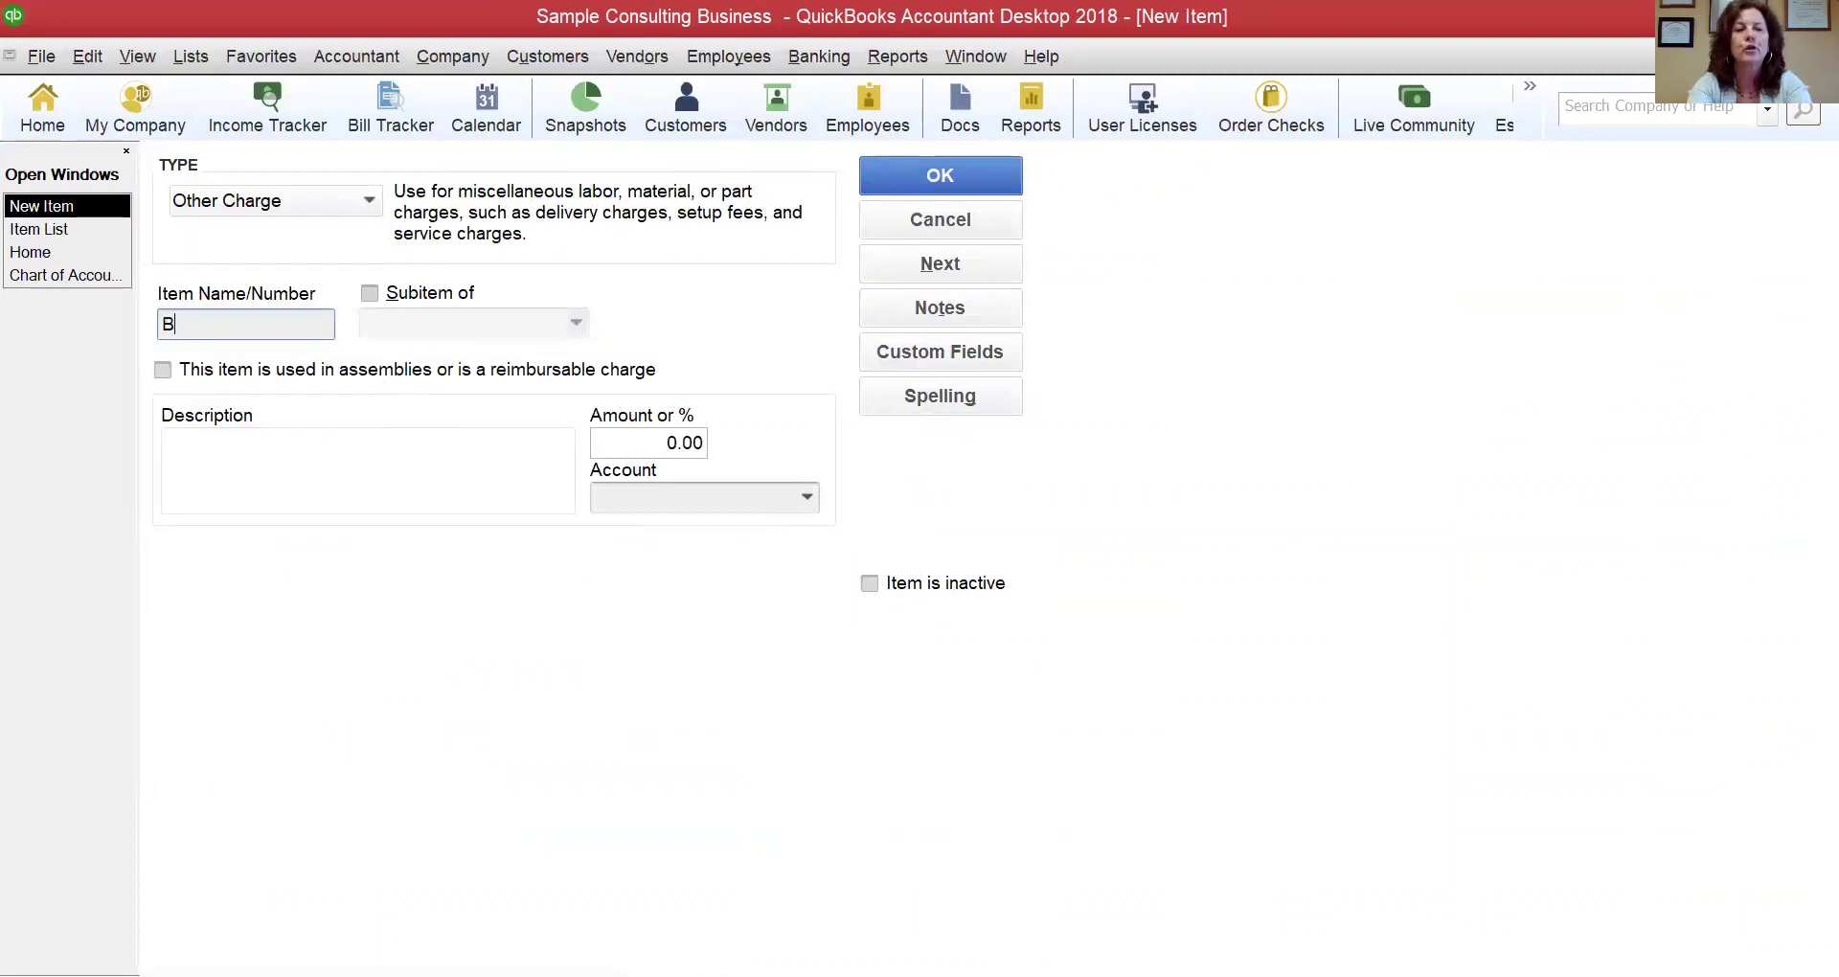
pyautogui.write('ad Debt')
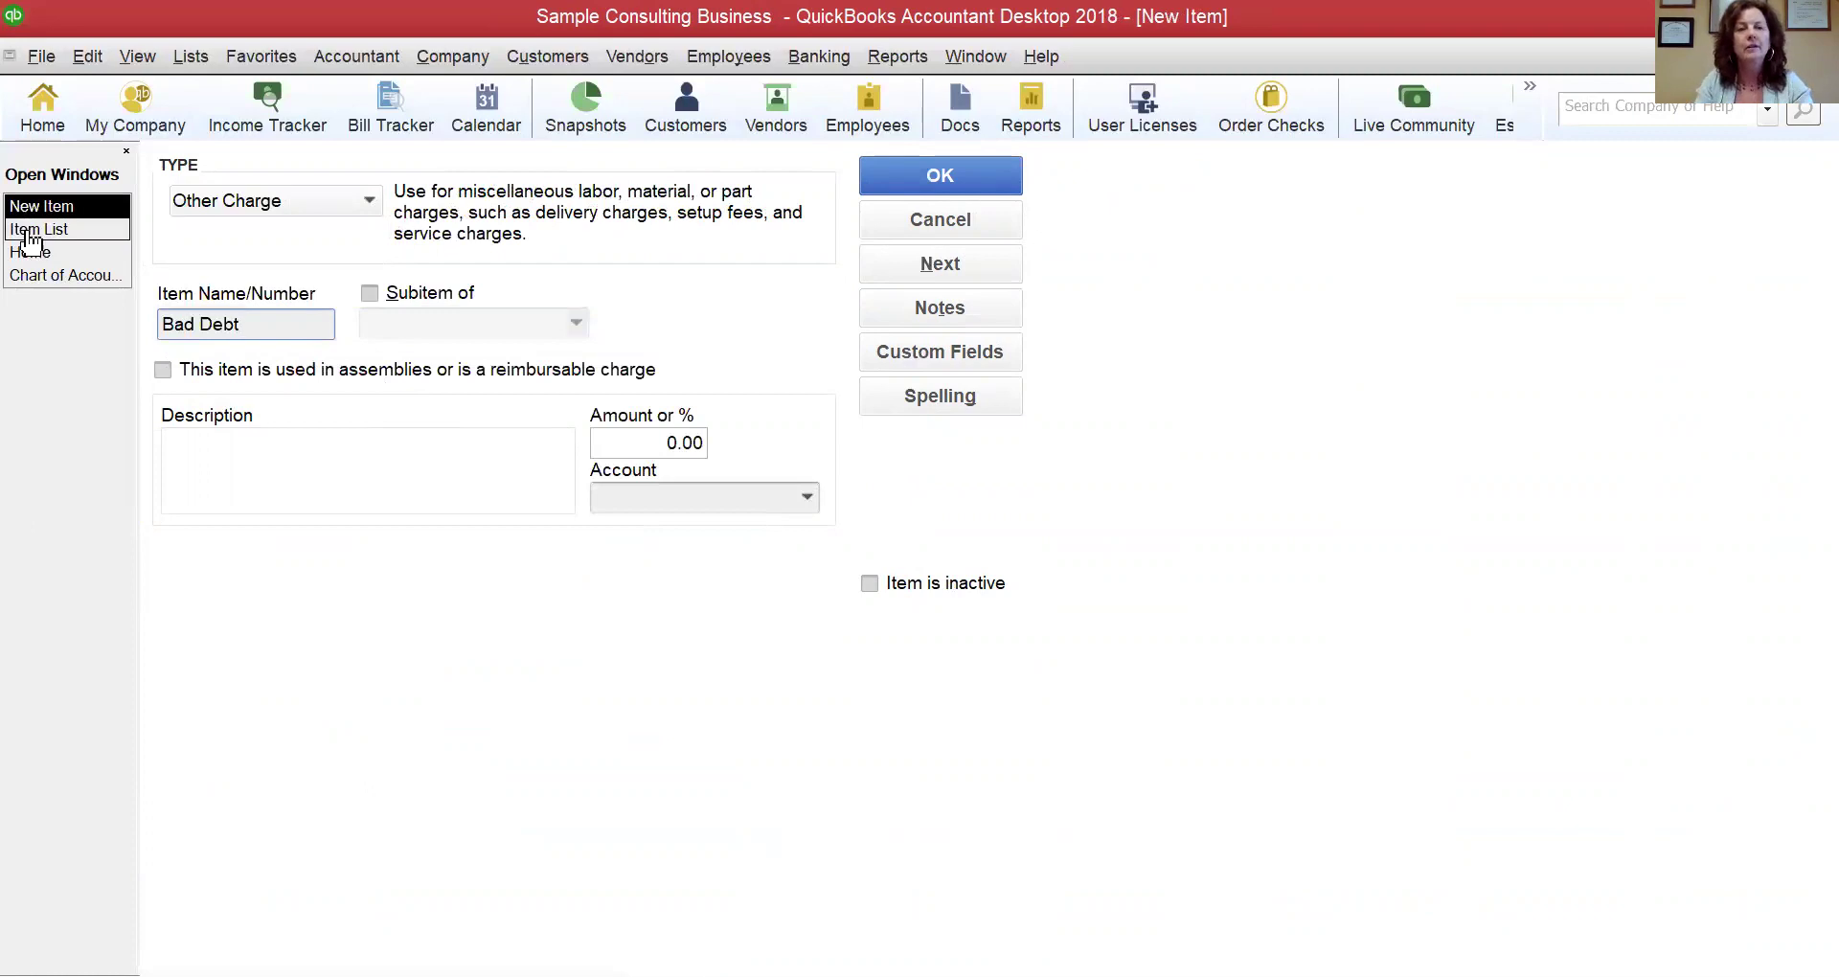
# Copy the item name 'Bad Debt' into the item description
pyautogui.moveTo(242, 324); pyautogui.dragTo(161, 323)
pyautogui.rightClick(205, 327)
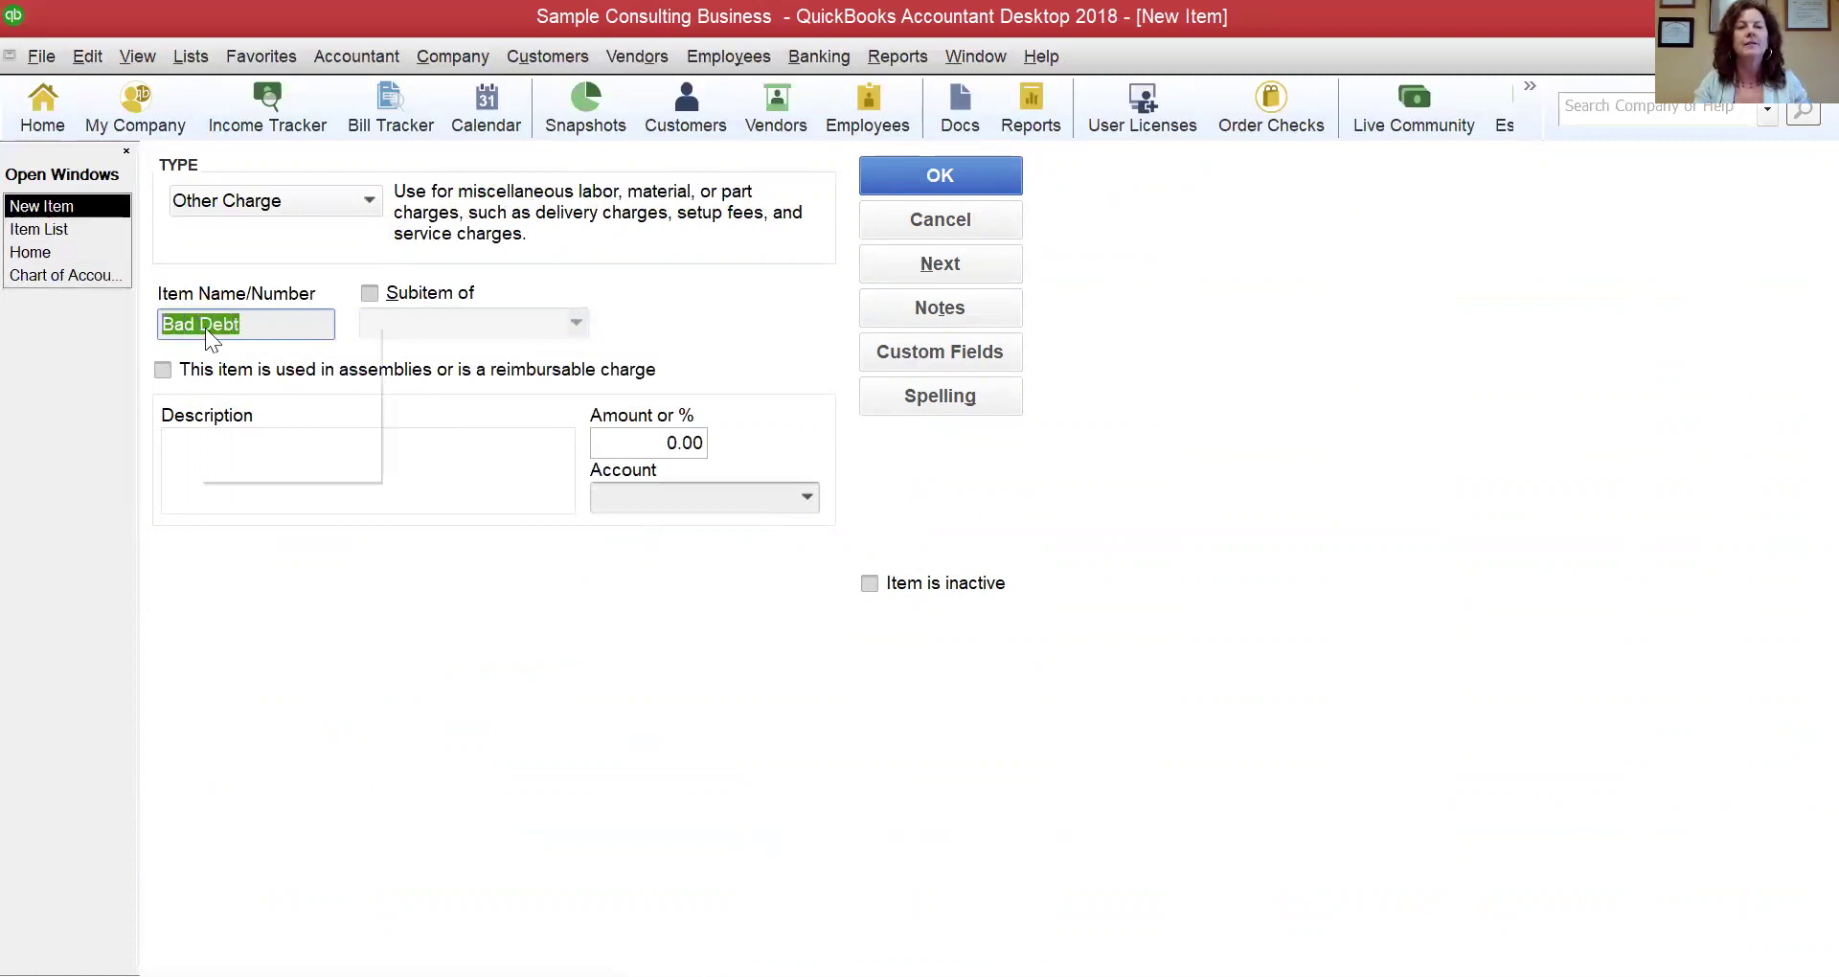
pyautogui.click(251, 405)
pyautogui.click(245, 450)
pyautogui.rightClick(245, 450)
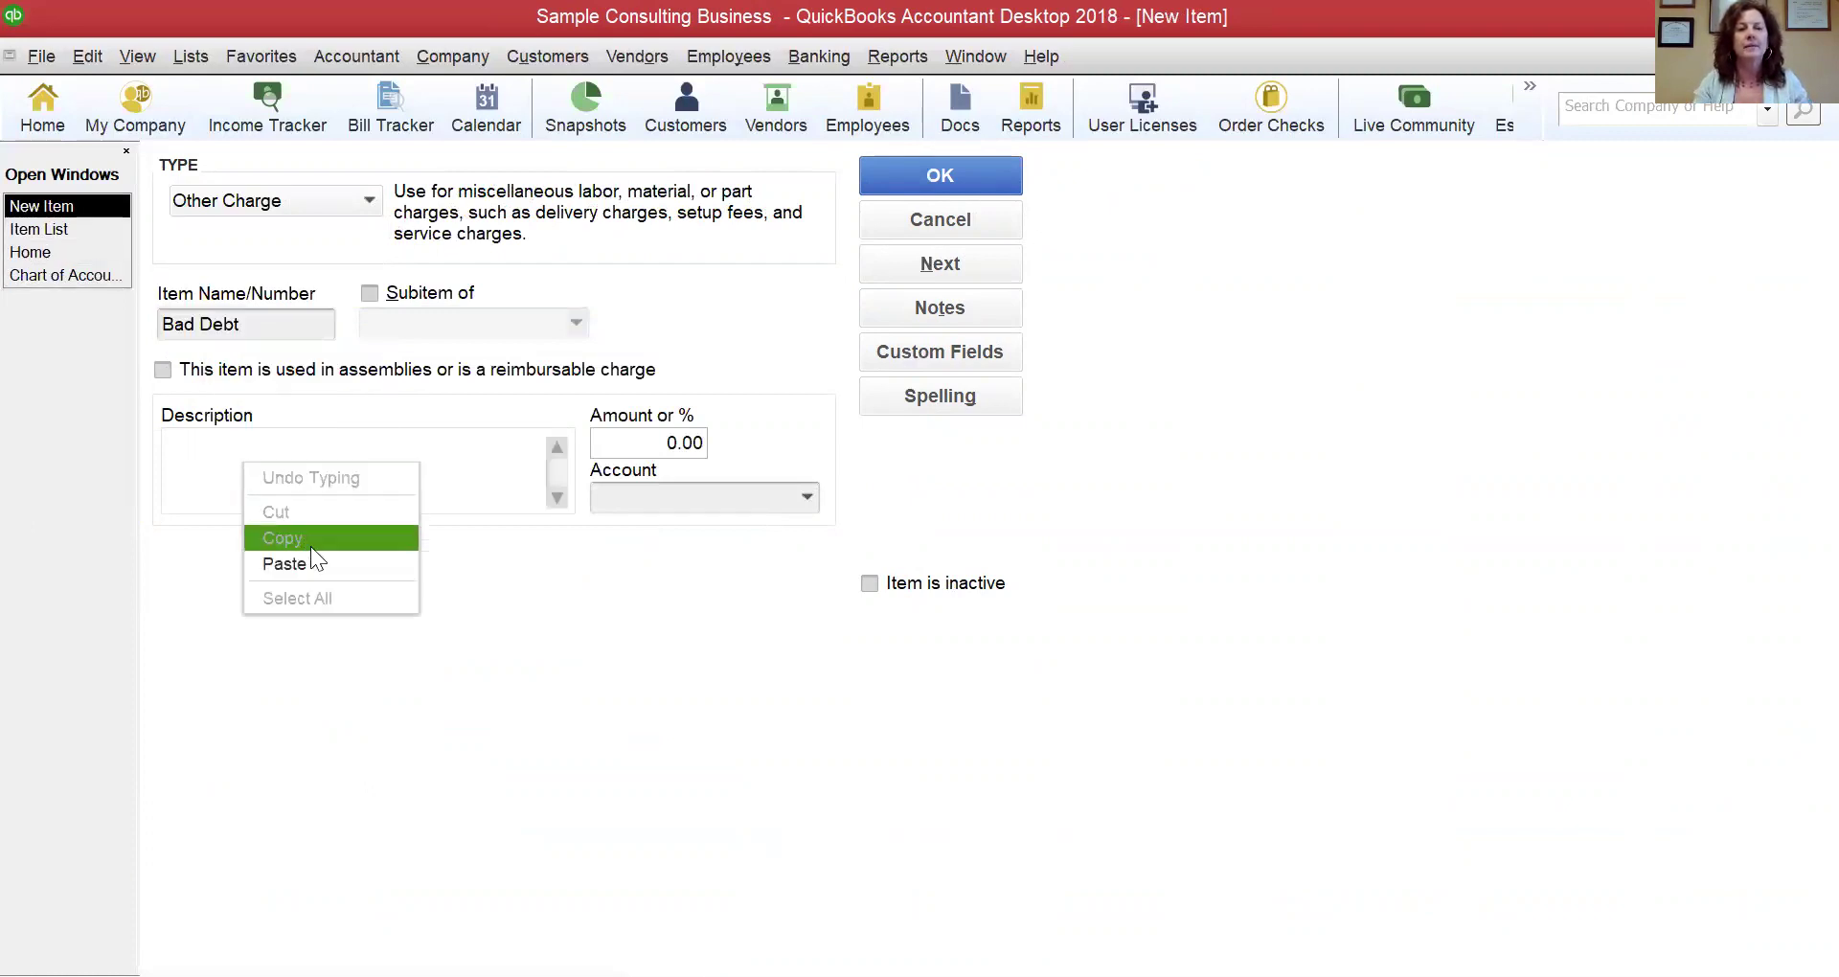
pyautogui.click(324, 551)
pyautogui.press('Tab')
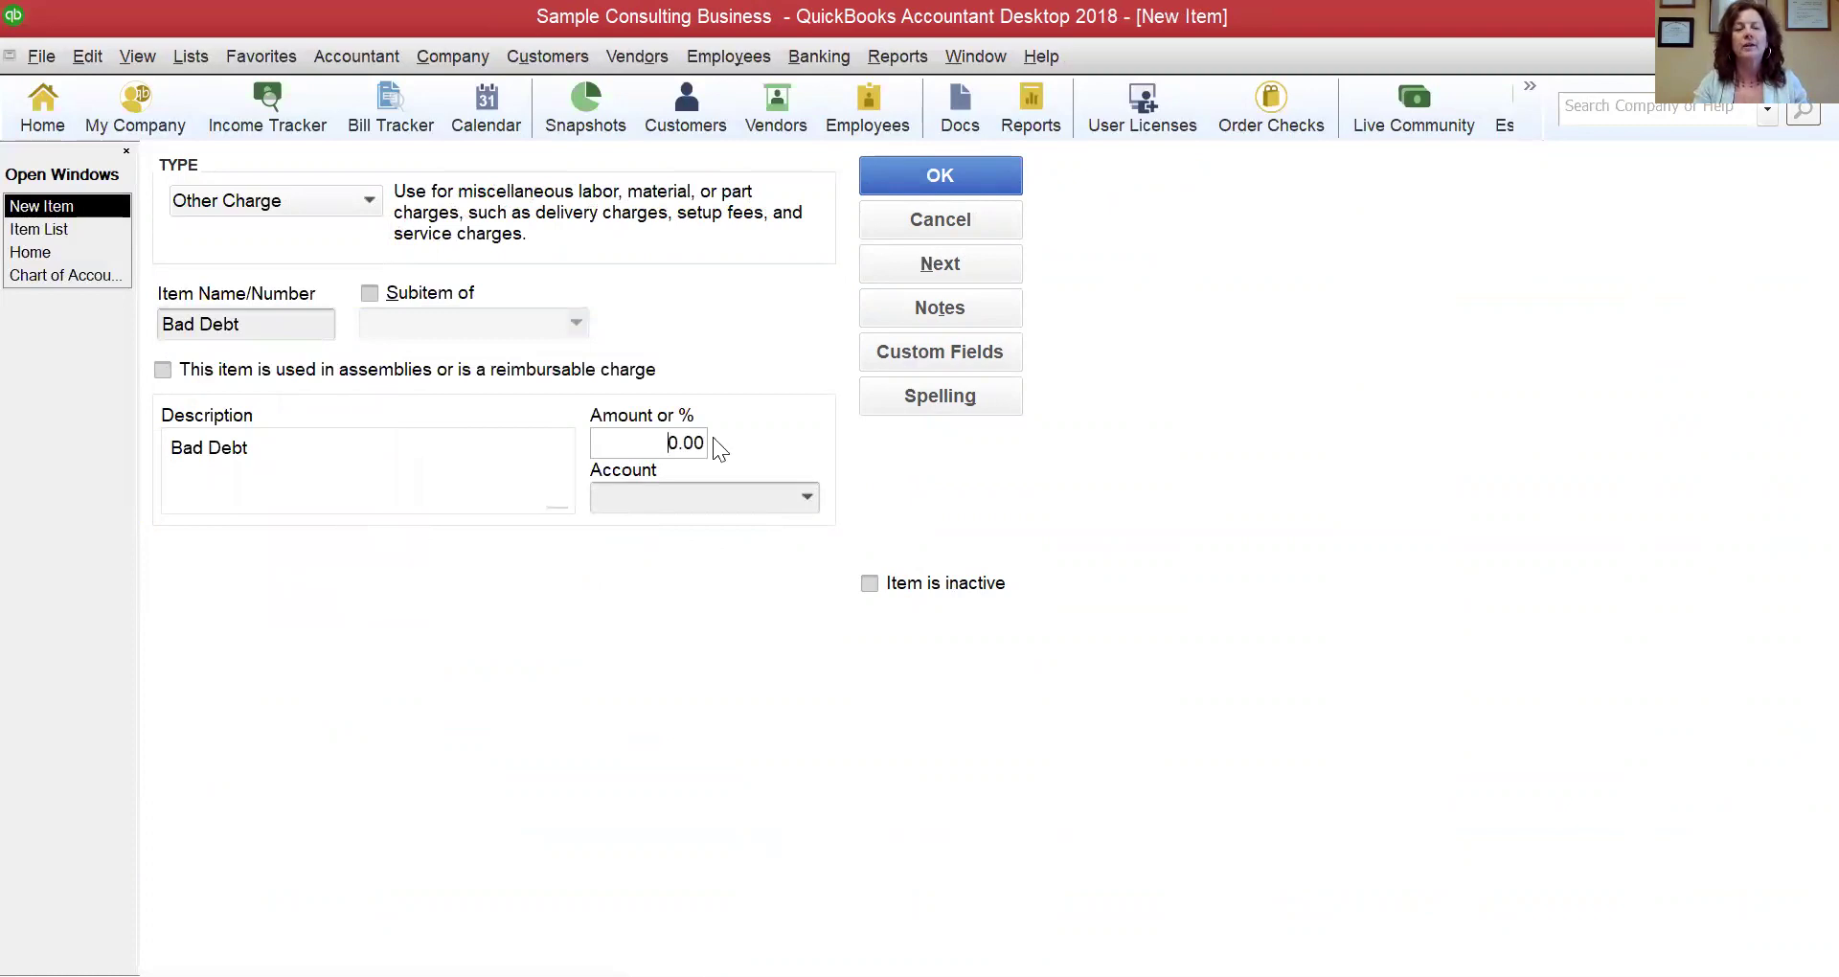
# Link the item to the Bad Debt Expense account and save it
pyautogui.click(799, 500)
pyautogui.write('B')
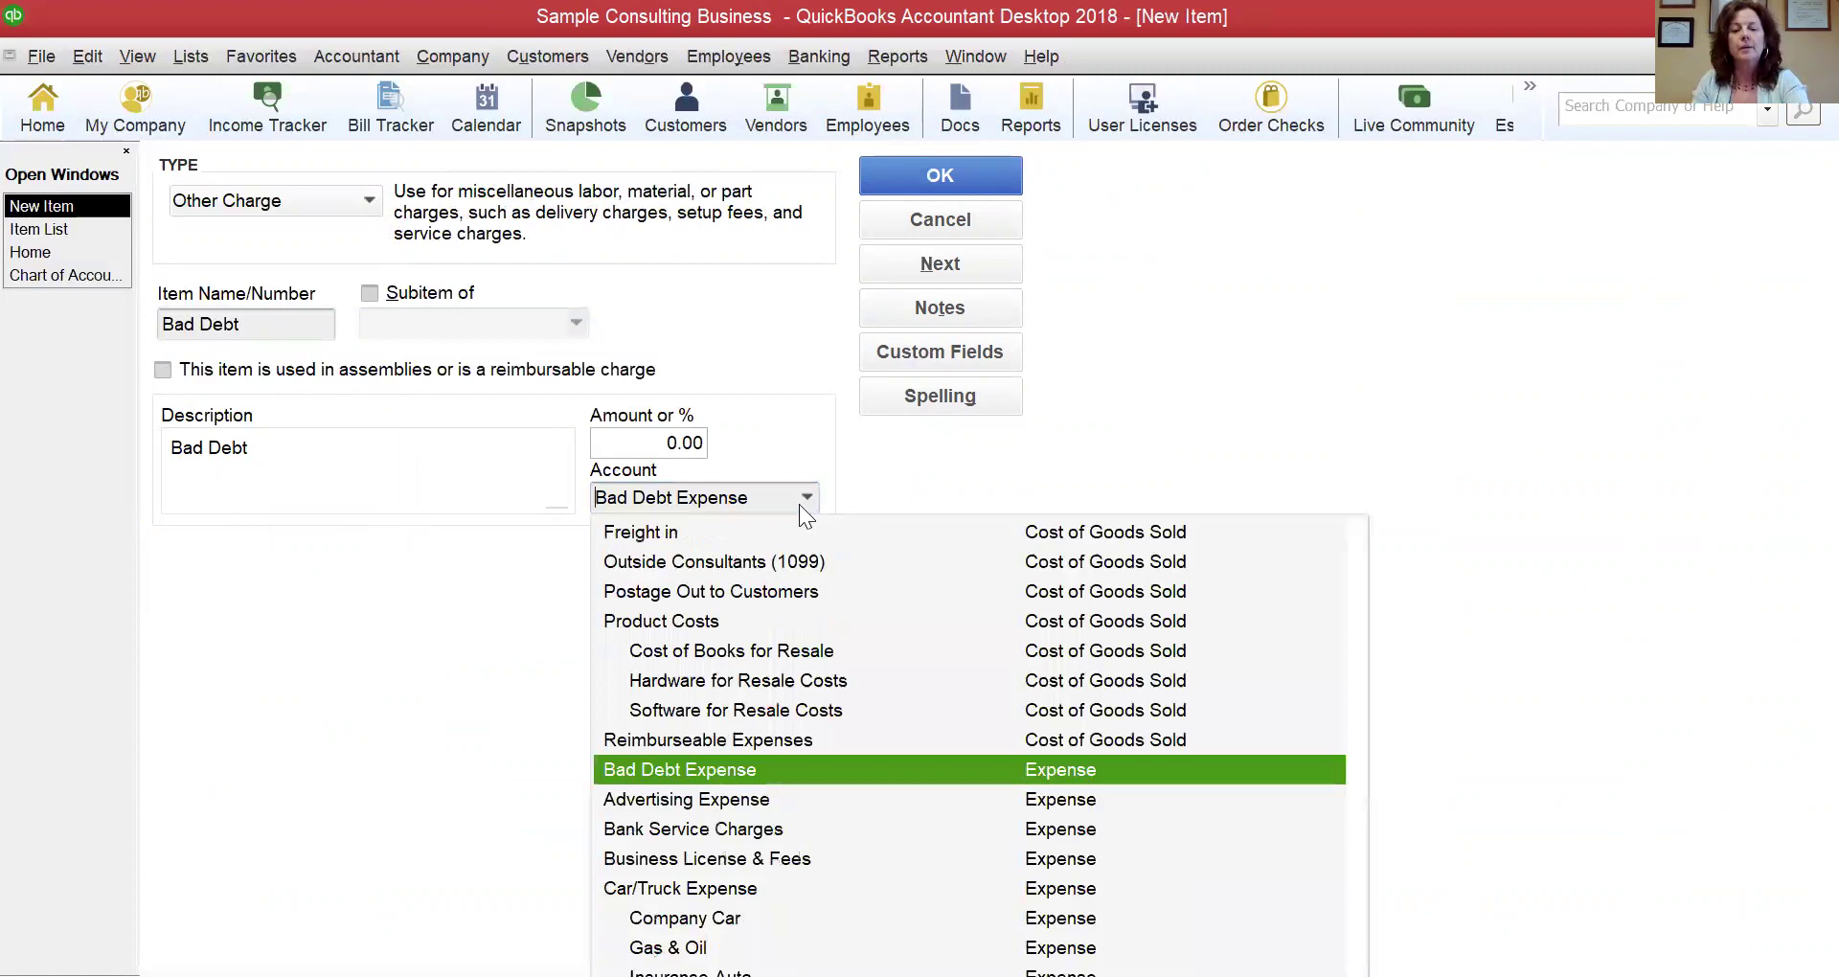
pyautogui.write('ad')
pyautogui.click(751, 590)
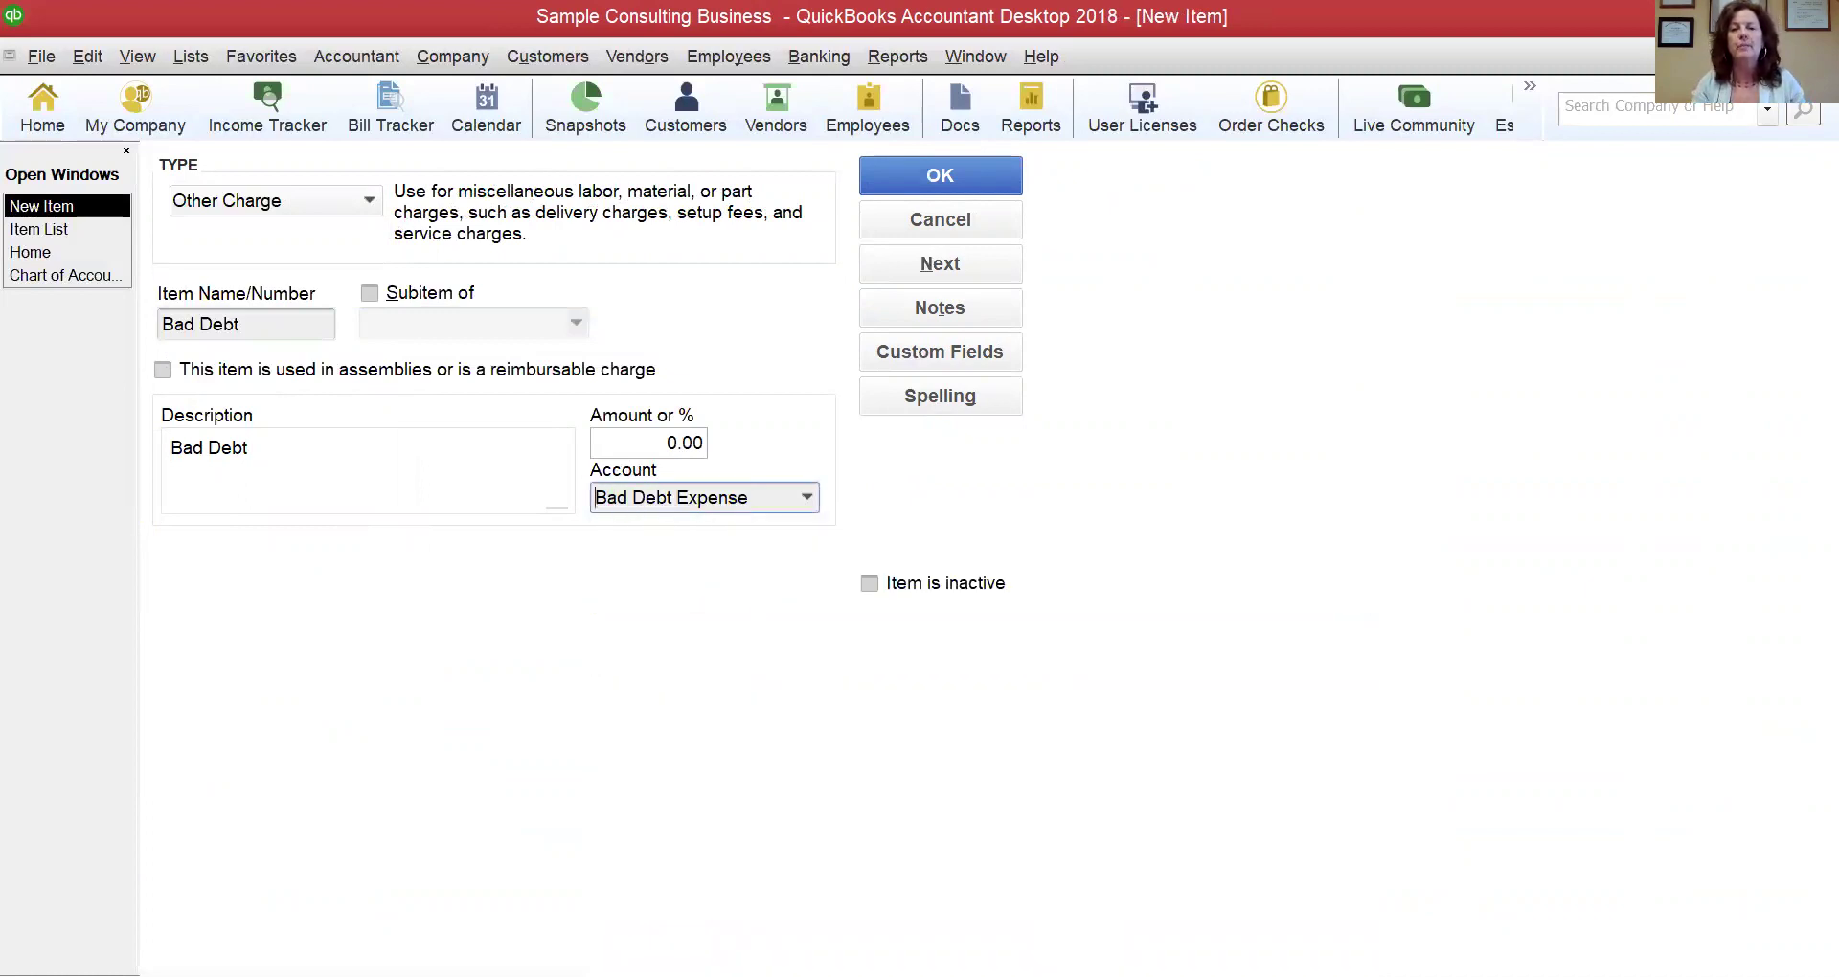
pyautogui.click(891, 179)
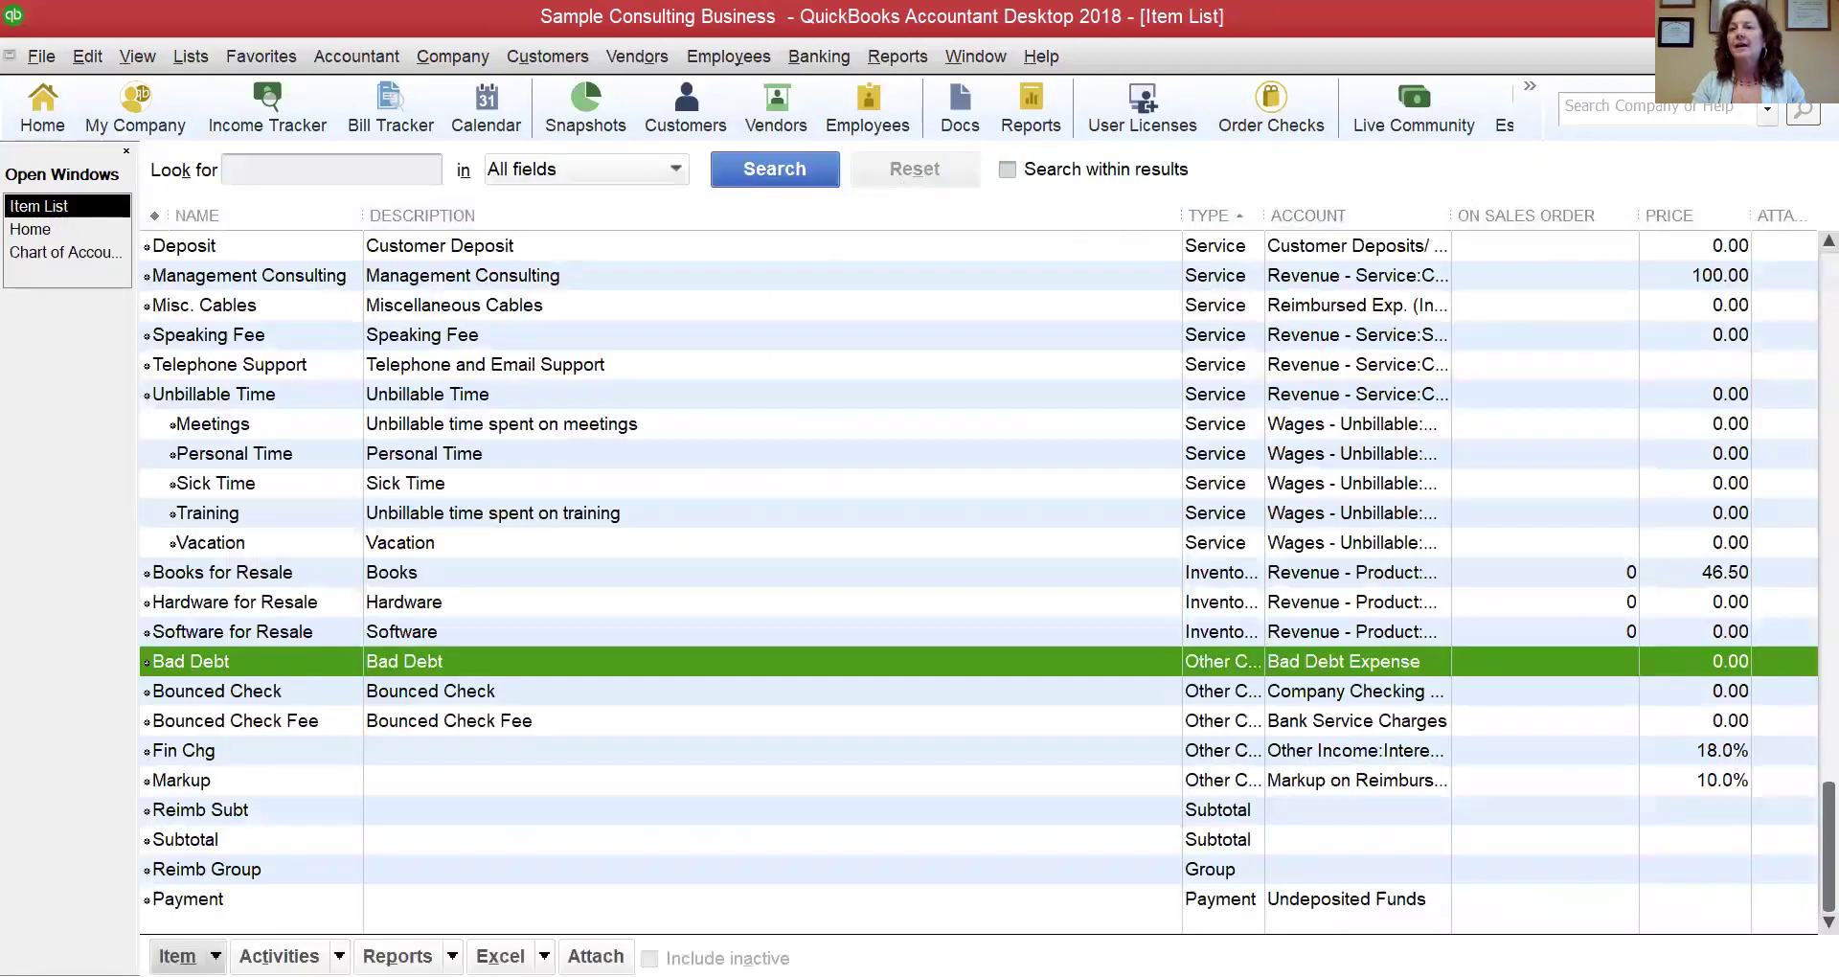
# Close the Item List, then check the Chart of Accounts for Bad Debt Expense and close it
pyautogui.press('Escape')
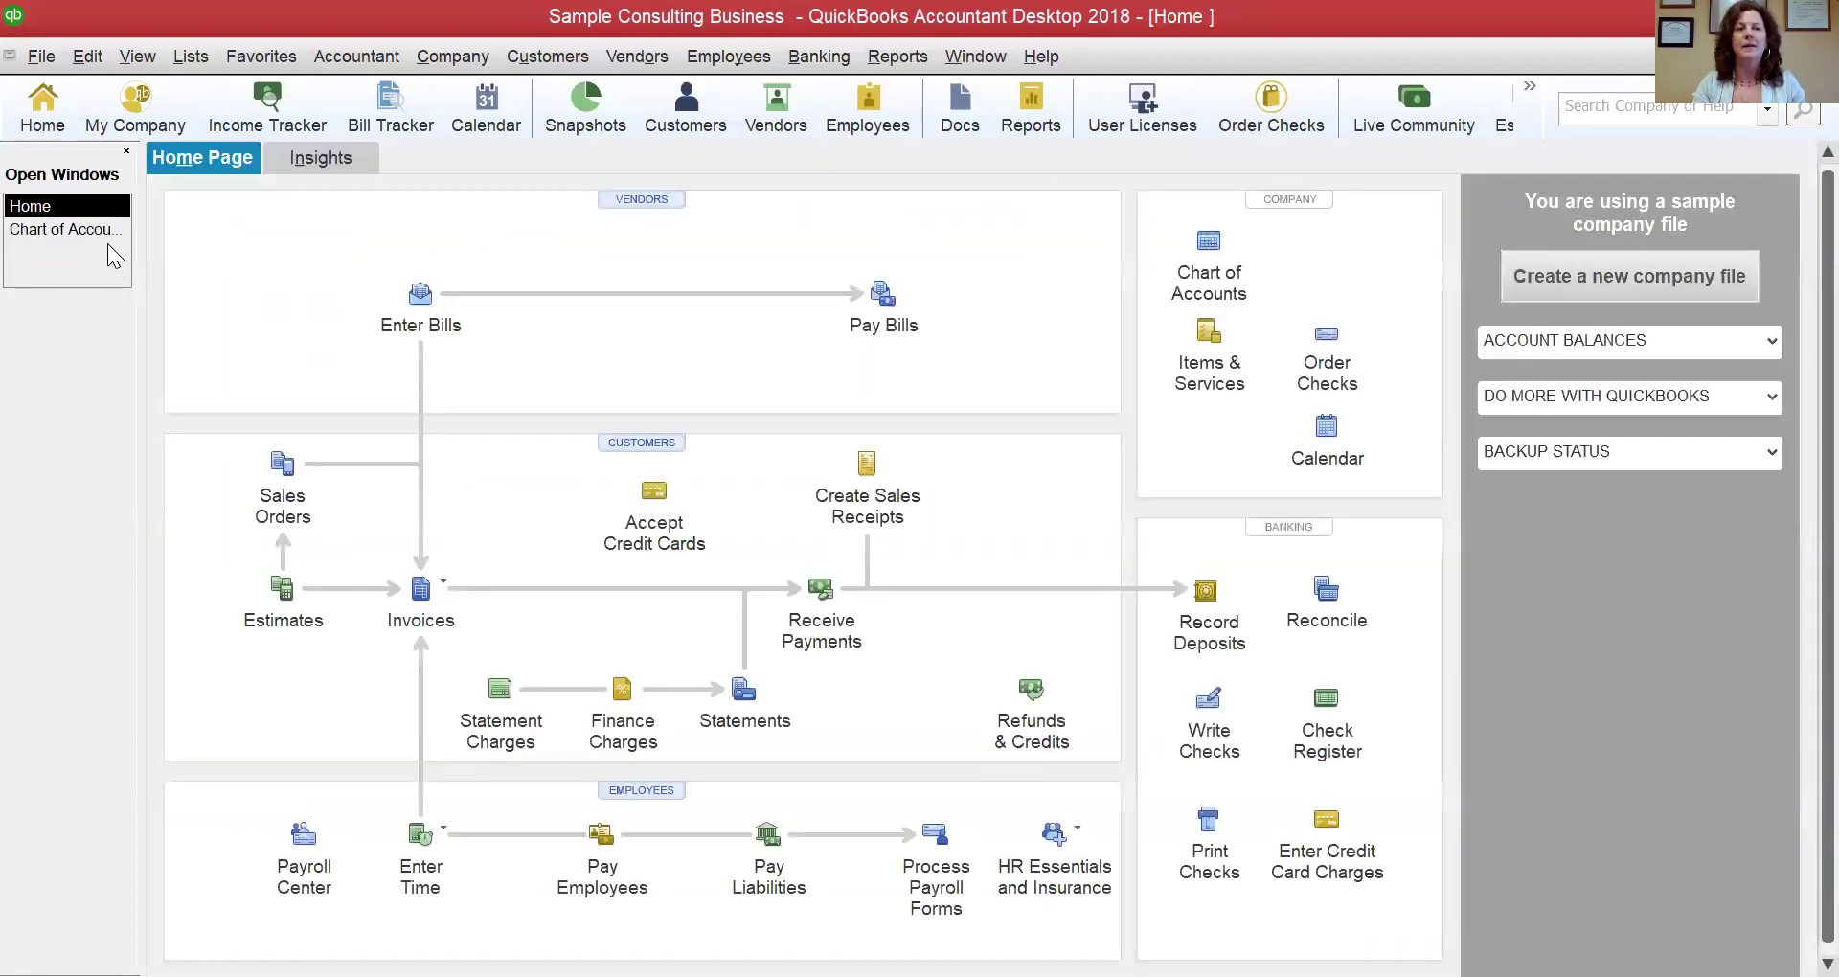
pyautogui.click(106, 231)
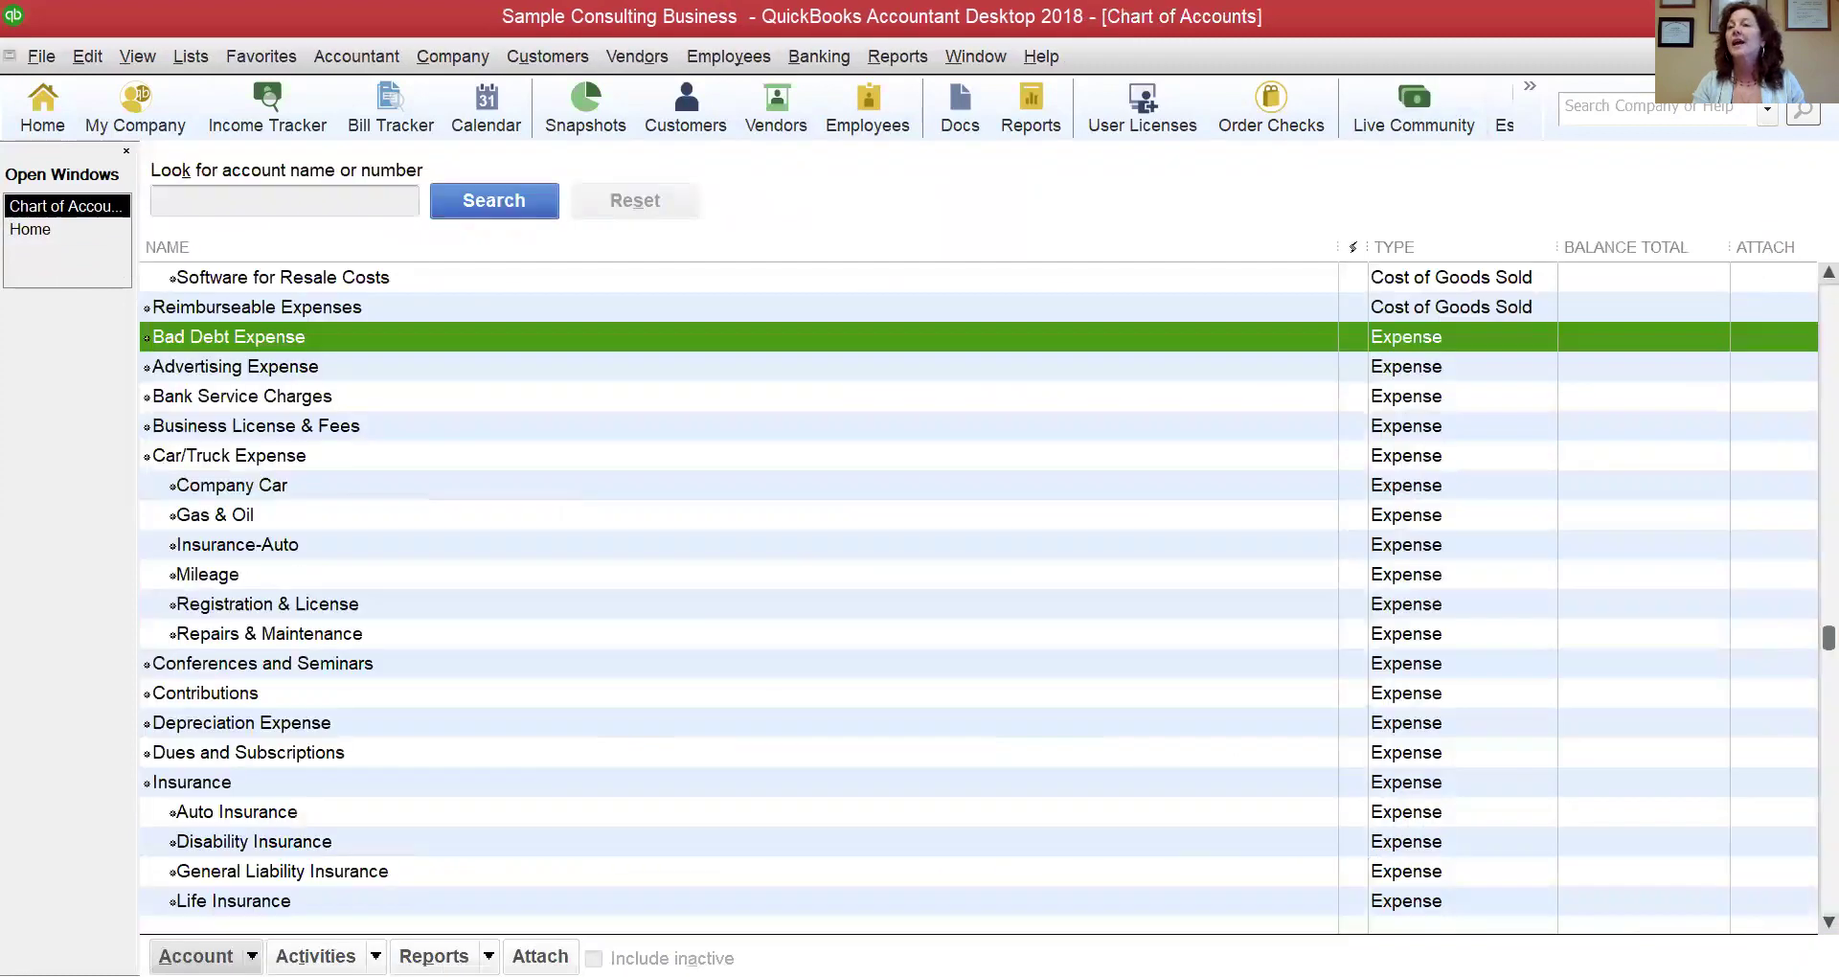
pyautogui.press('Escape')
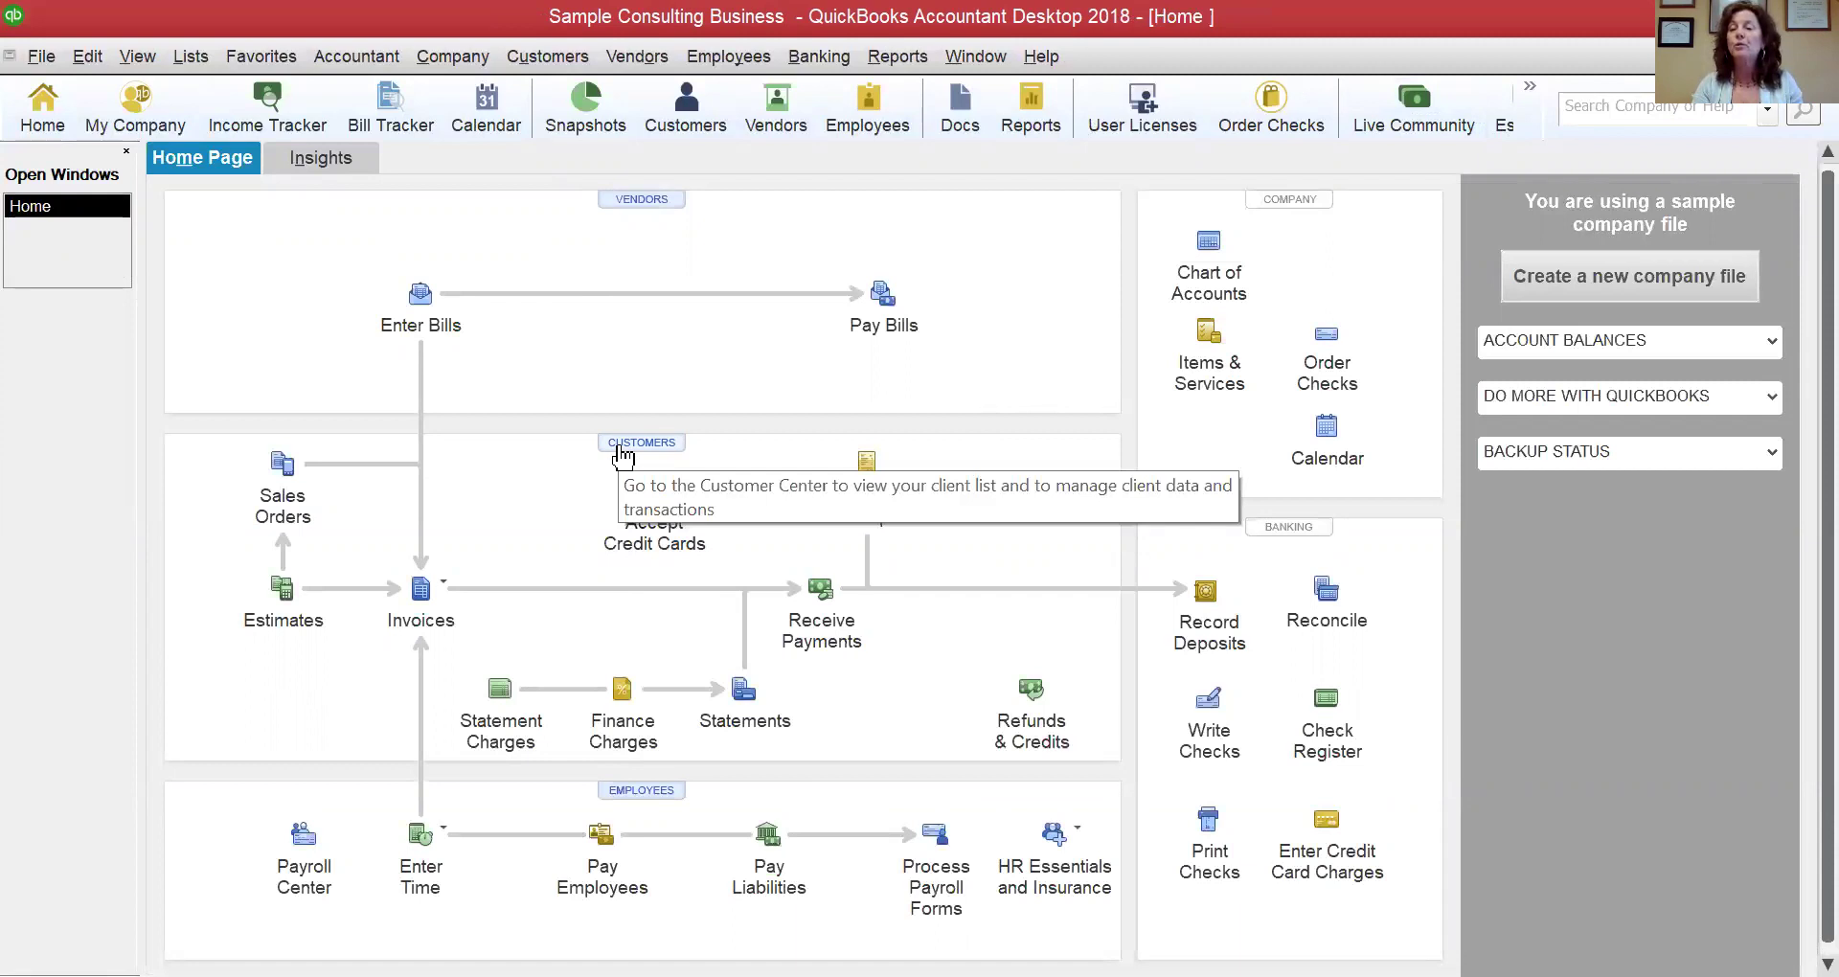
# Select the customer in the Customer Center and review the A/R Aging Summary report
pyautogui.click(620, 450)
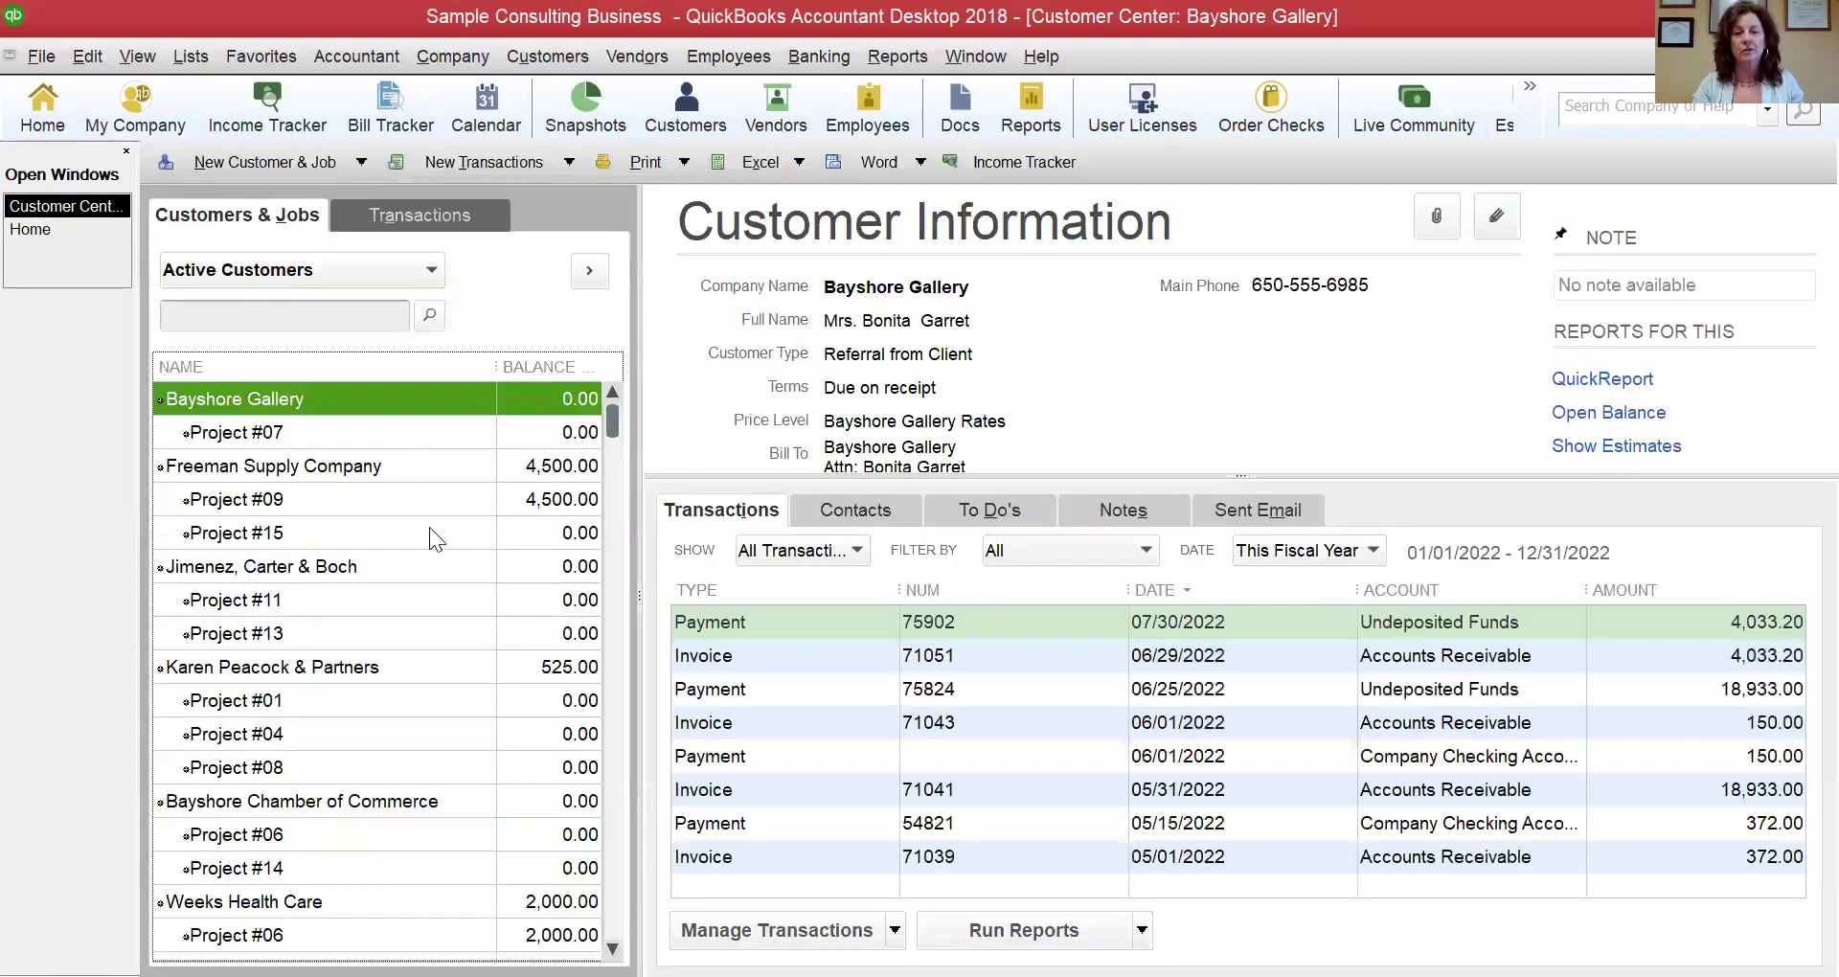
pyautogui.click(365, 670)
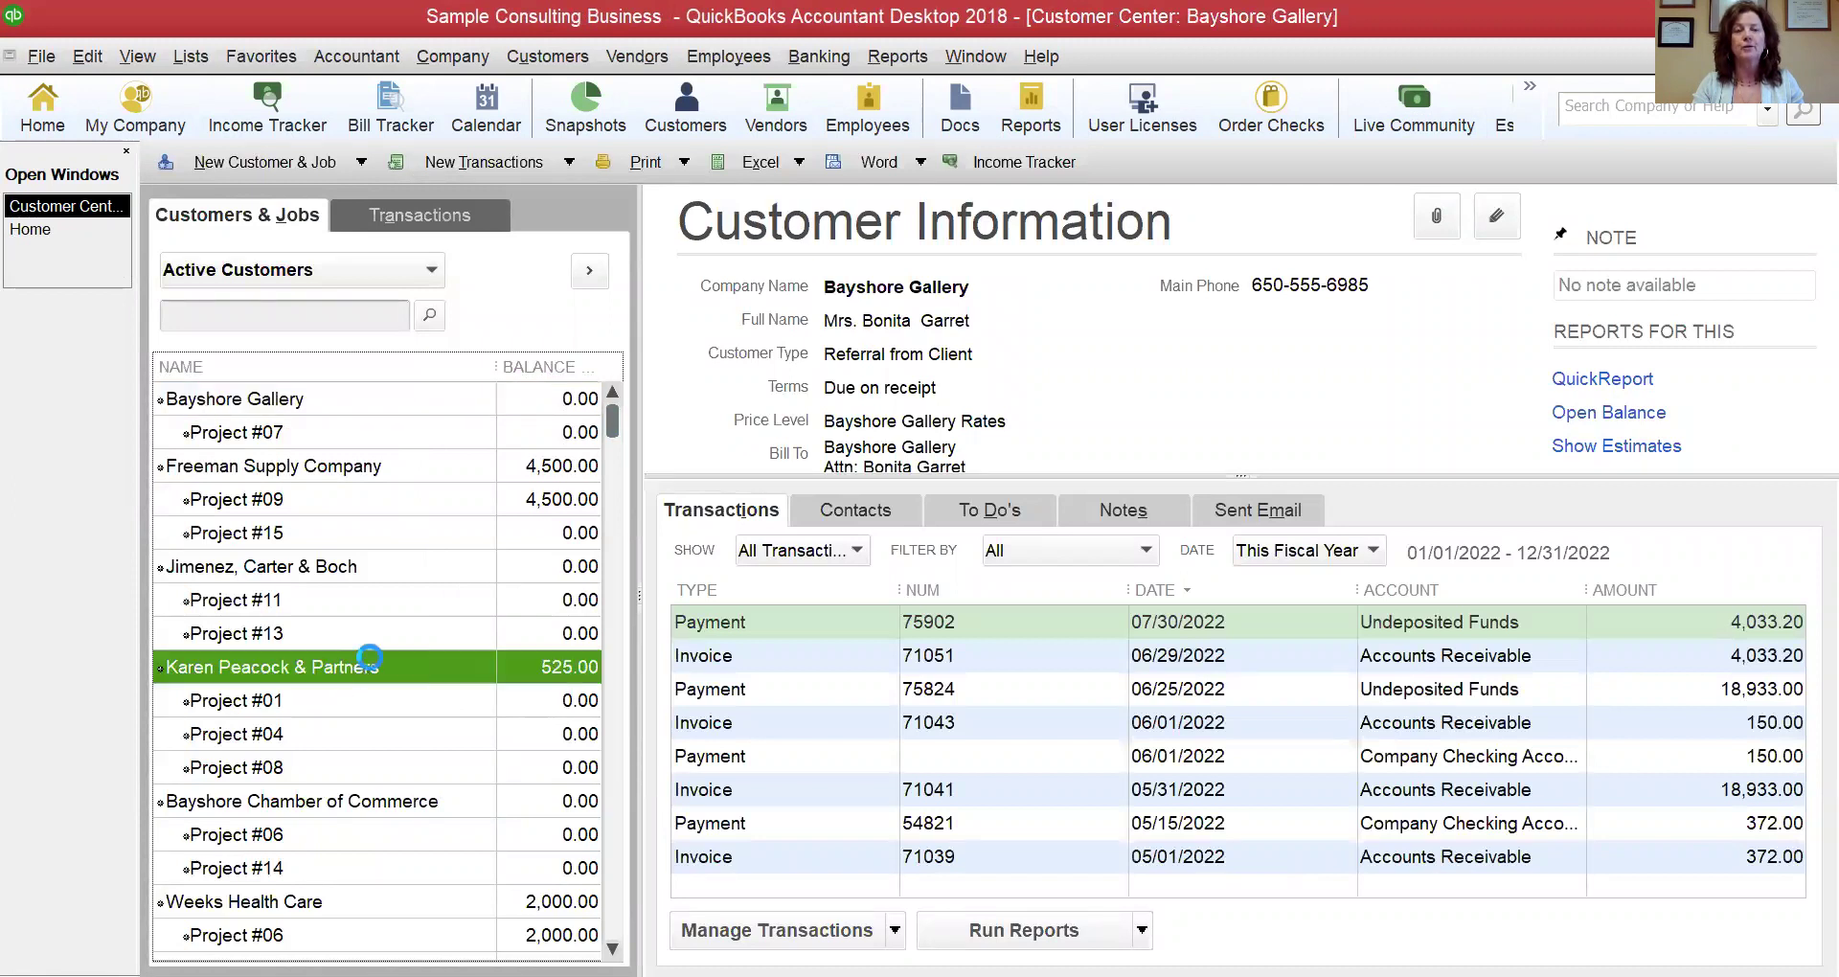
pyautogui.click(885, 63)
pyautogui.moveTo(977, 308)
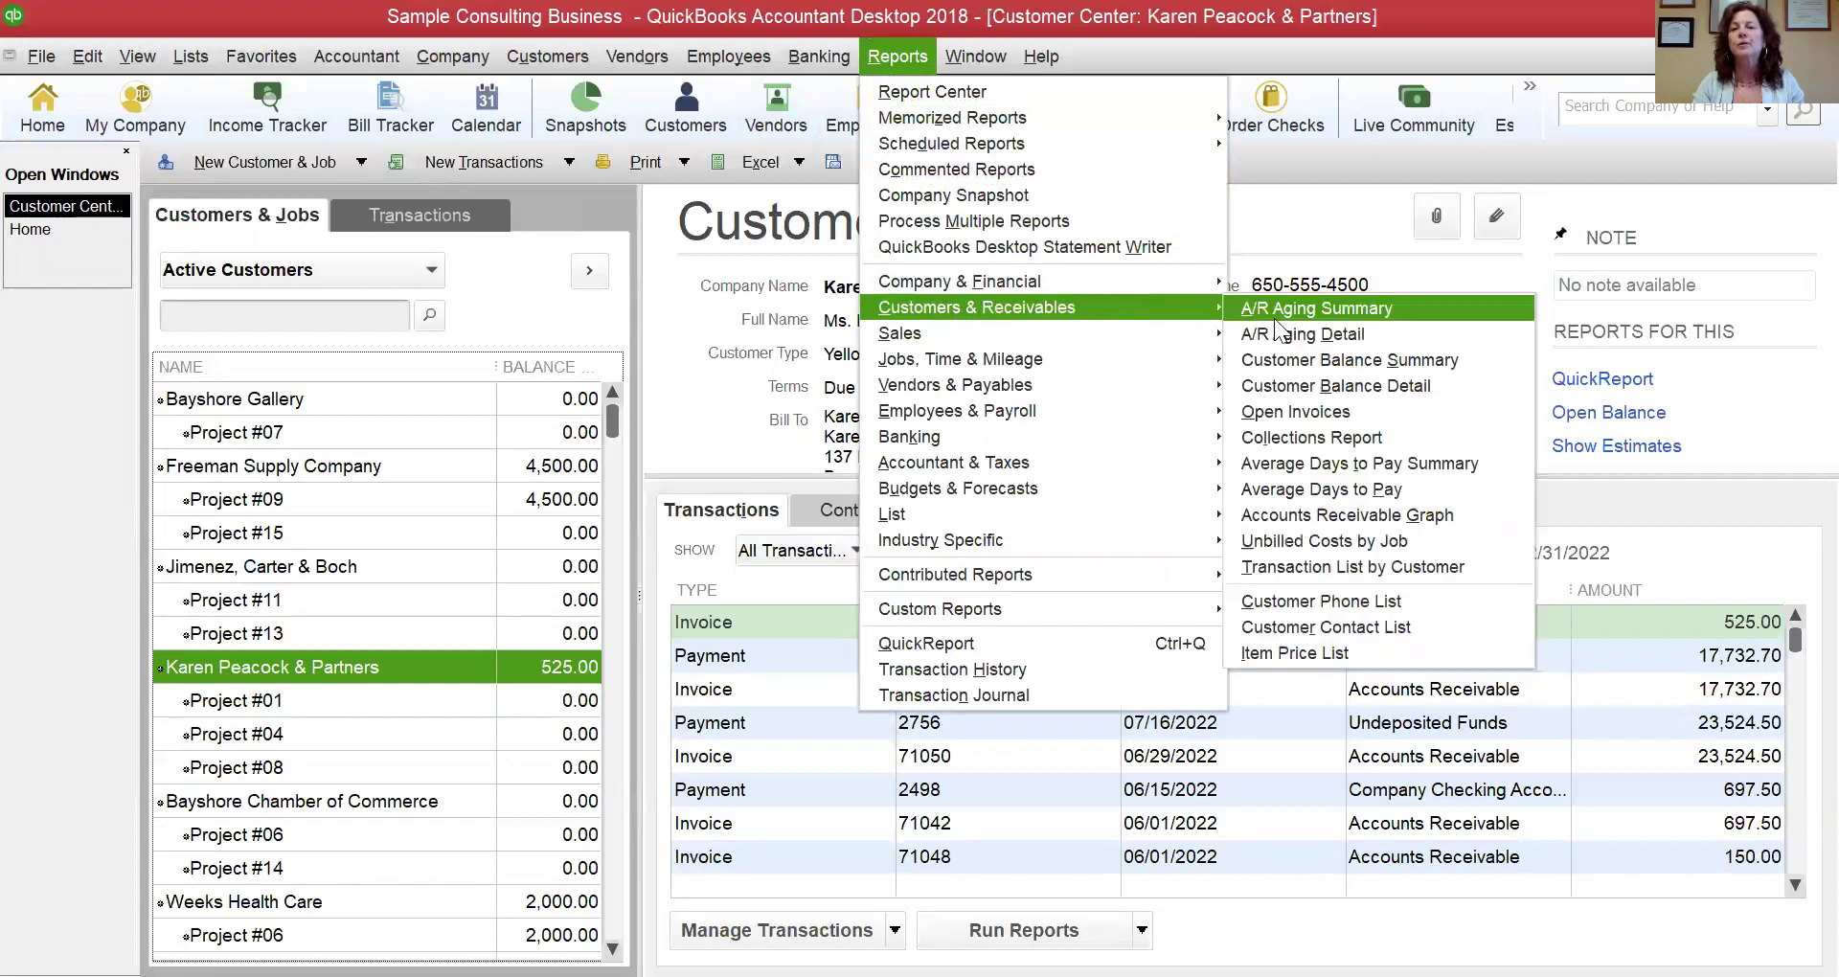
pyautogui.click(1312, 307)
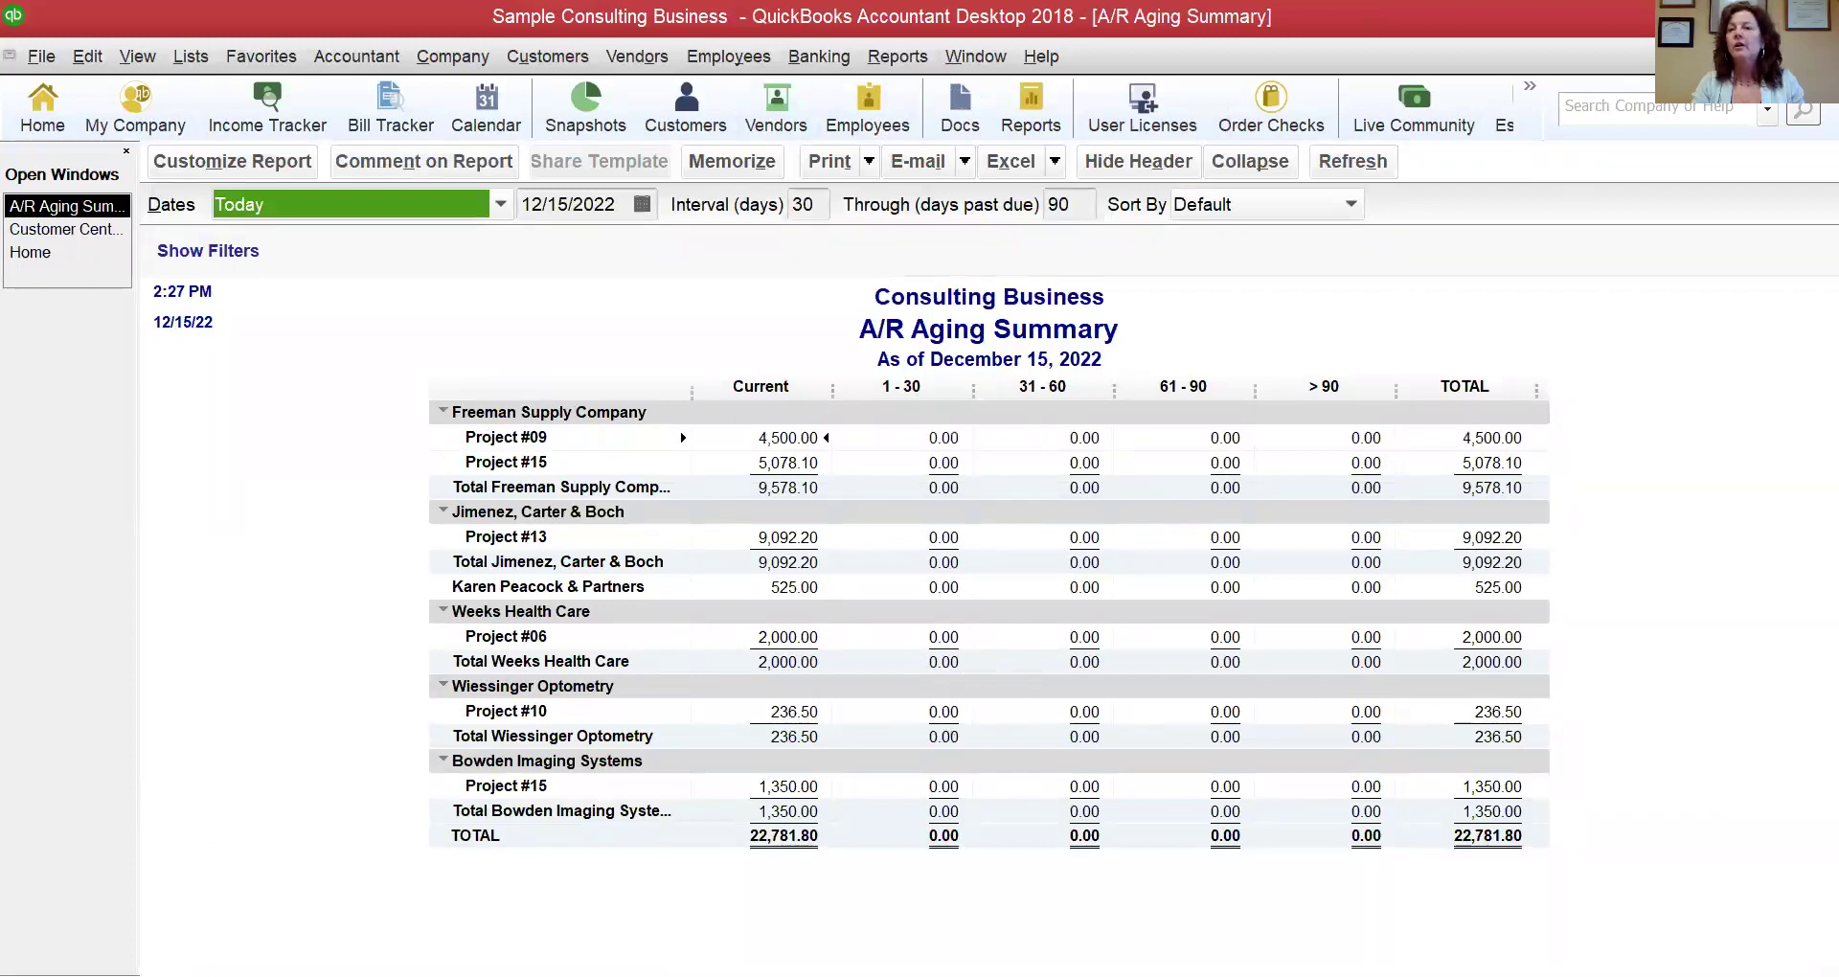
pyautogui.click(1828, 57)
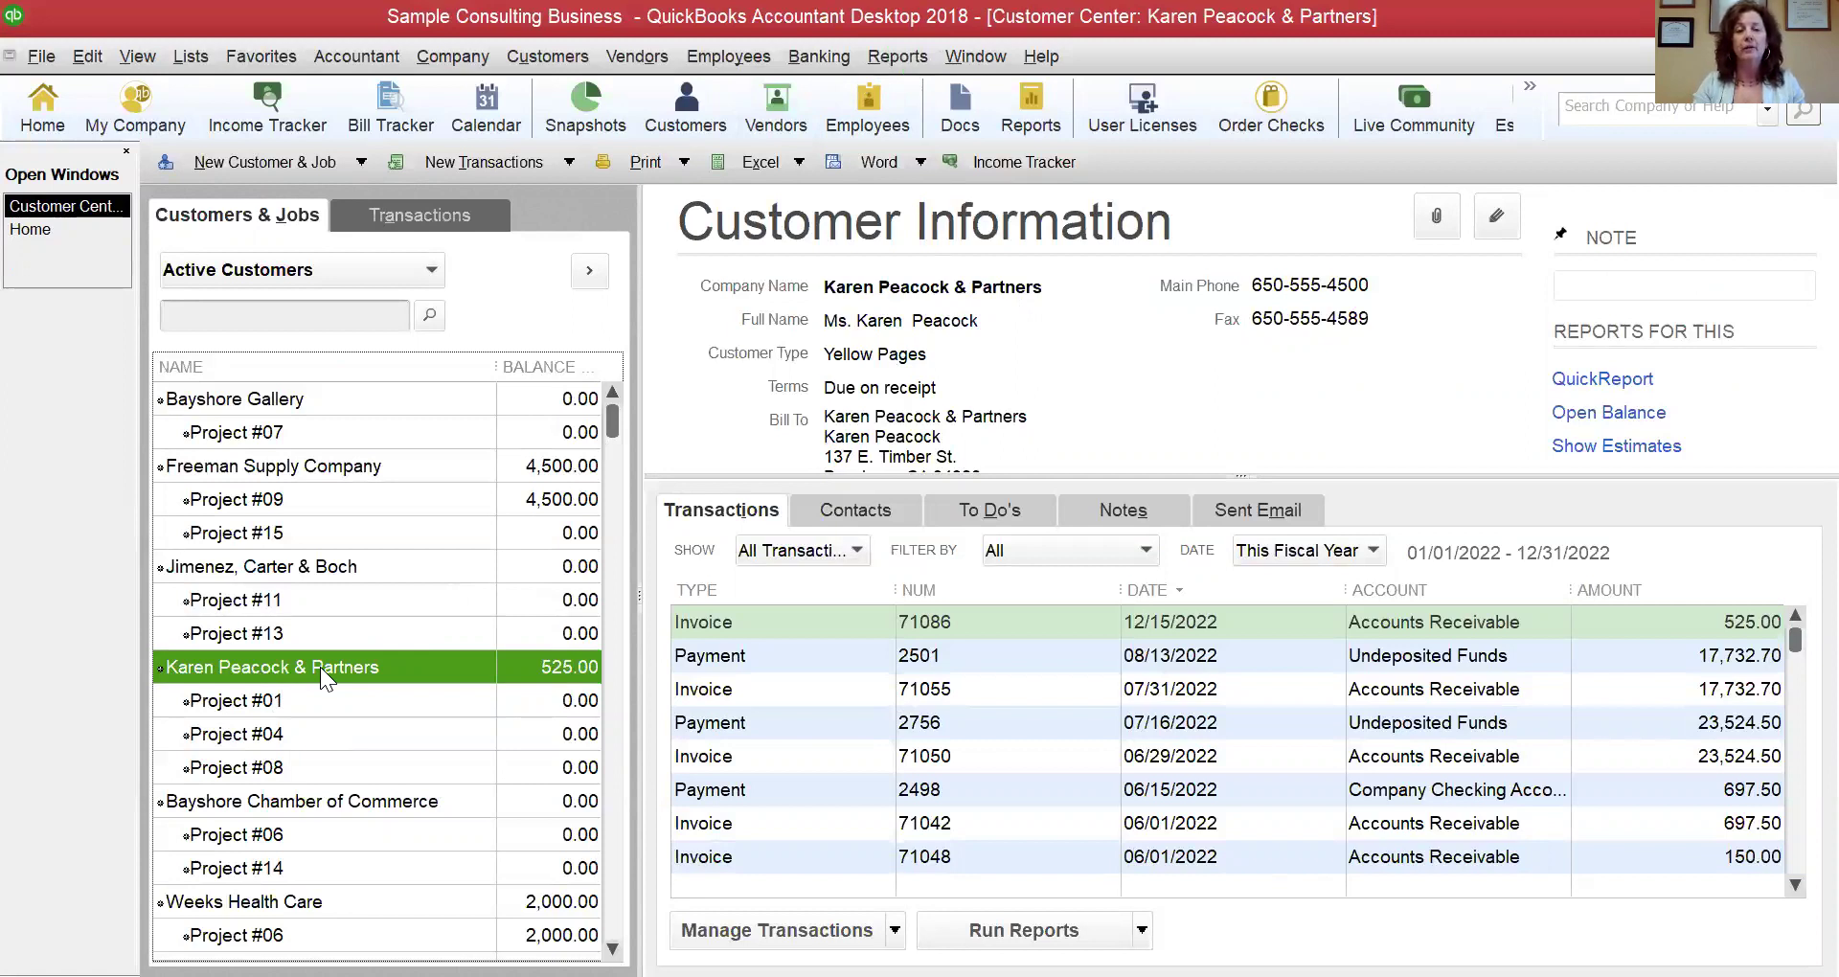
# Start a credit memo for the customer with a Bad Debt line, quantity 1, rate 525.00
pyautogui.rightClick(320, 667)
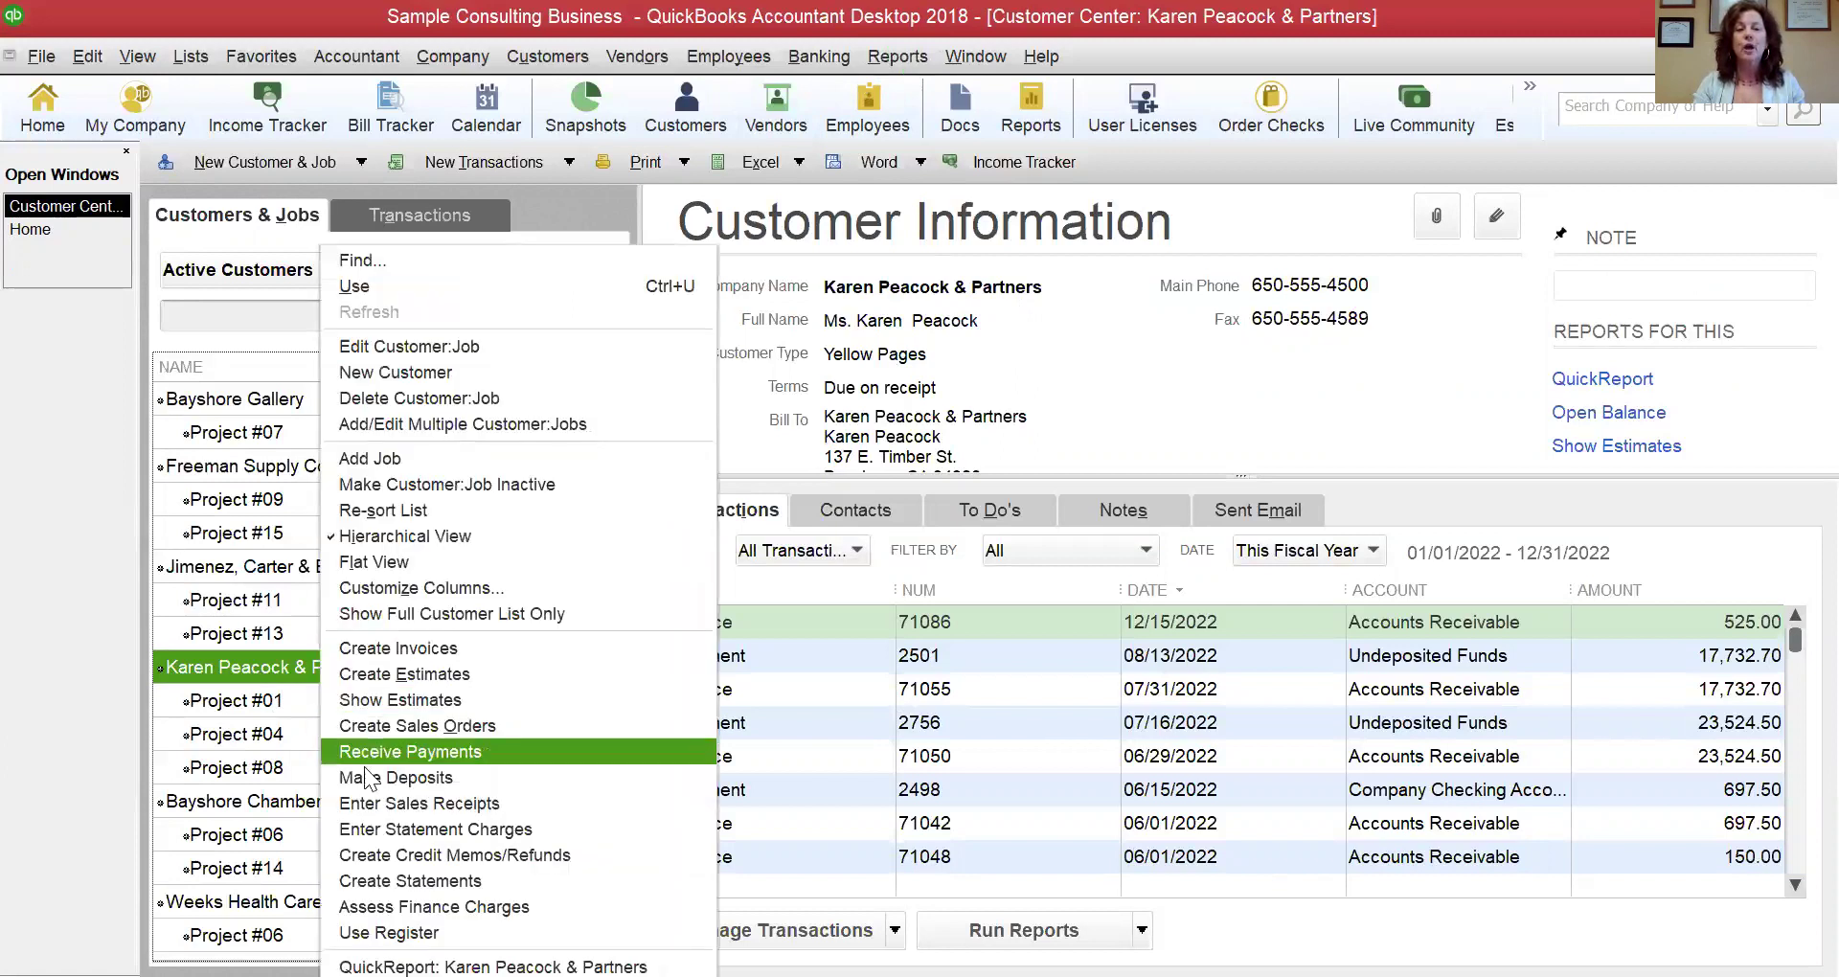
pyautogui.click(411, 855)
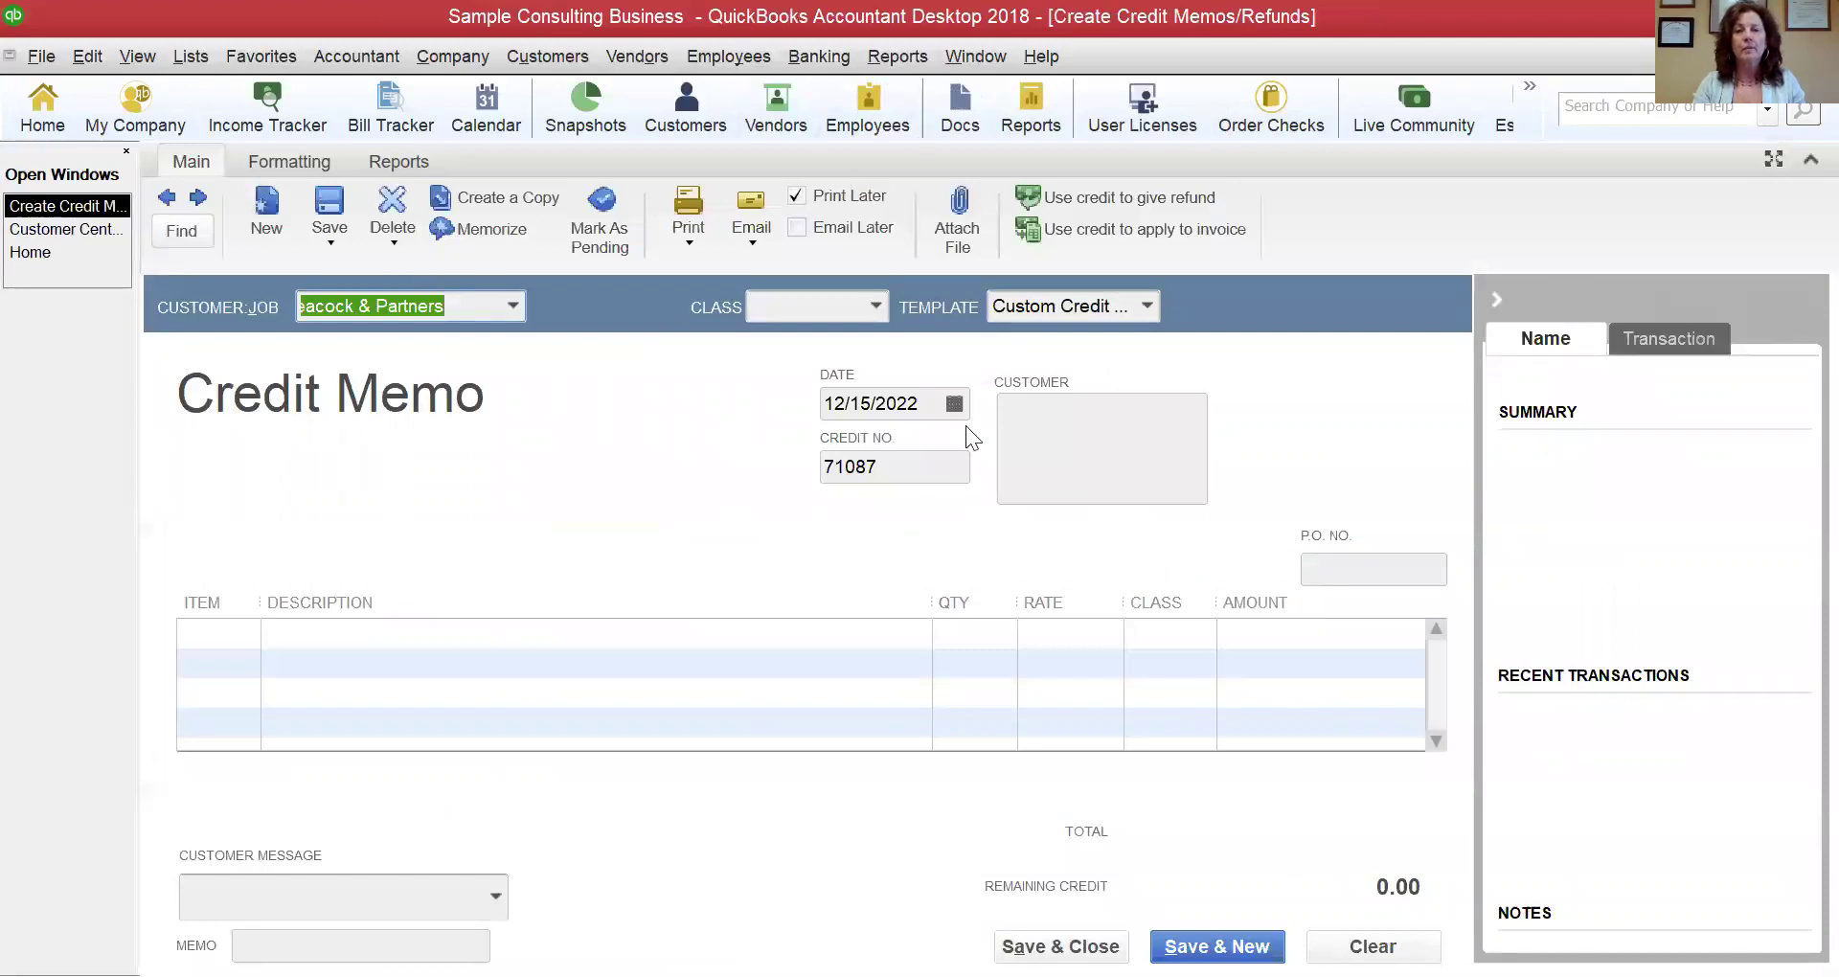
pyautogui.press('Tab')
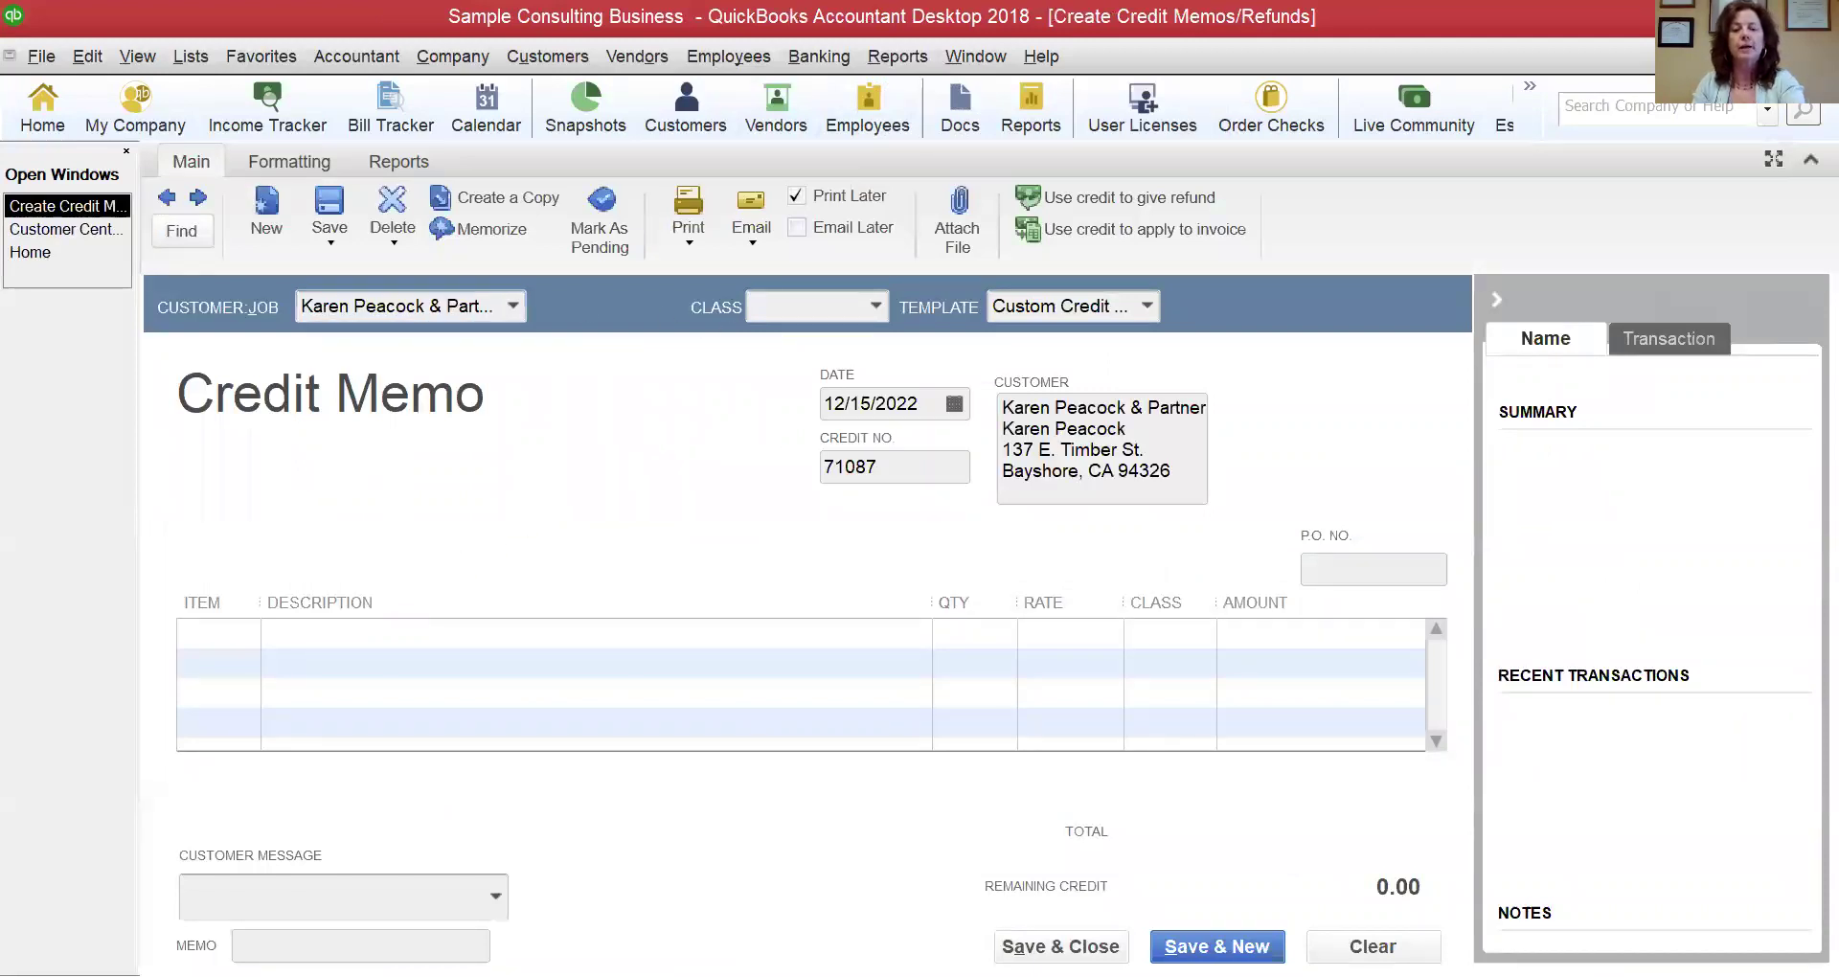
pyautogui.click(234, 637)
pyautogui.write('bad')
pyautogui.click(246, 728)
pyautogui.write('1')
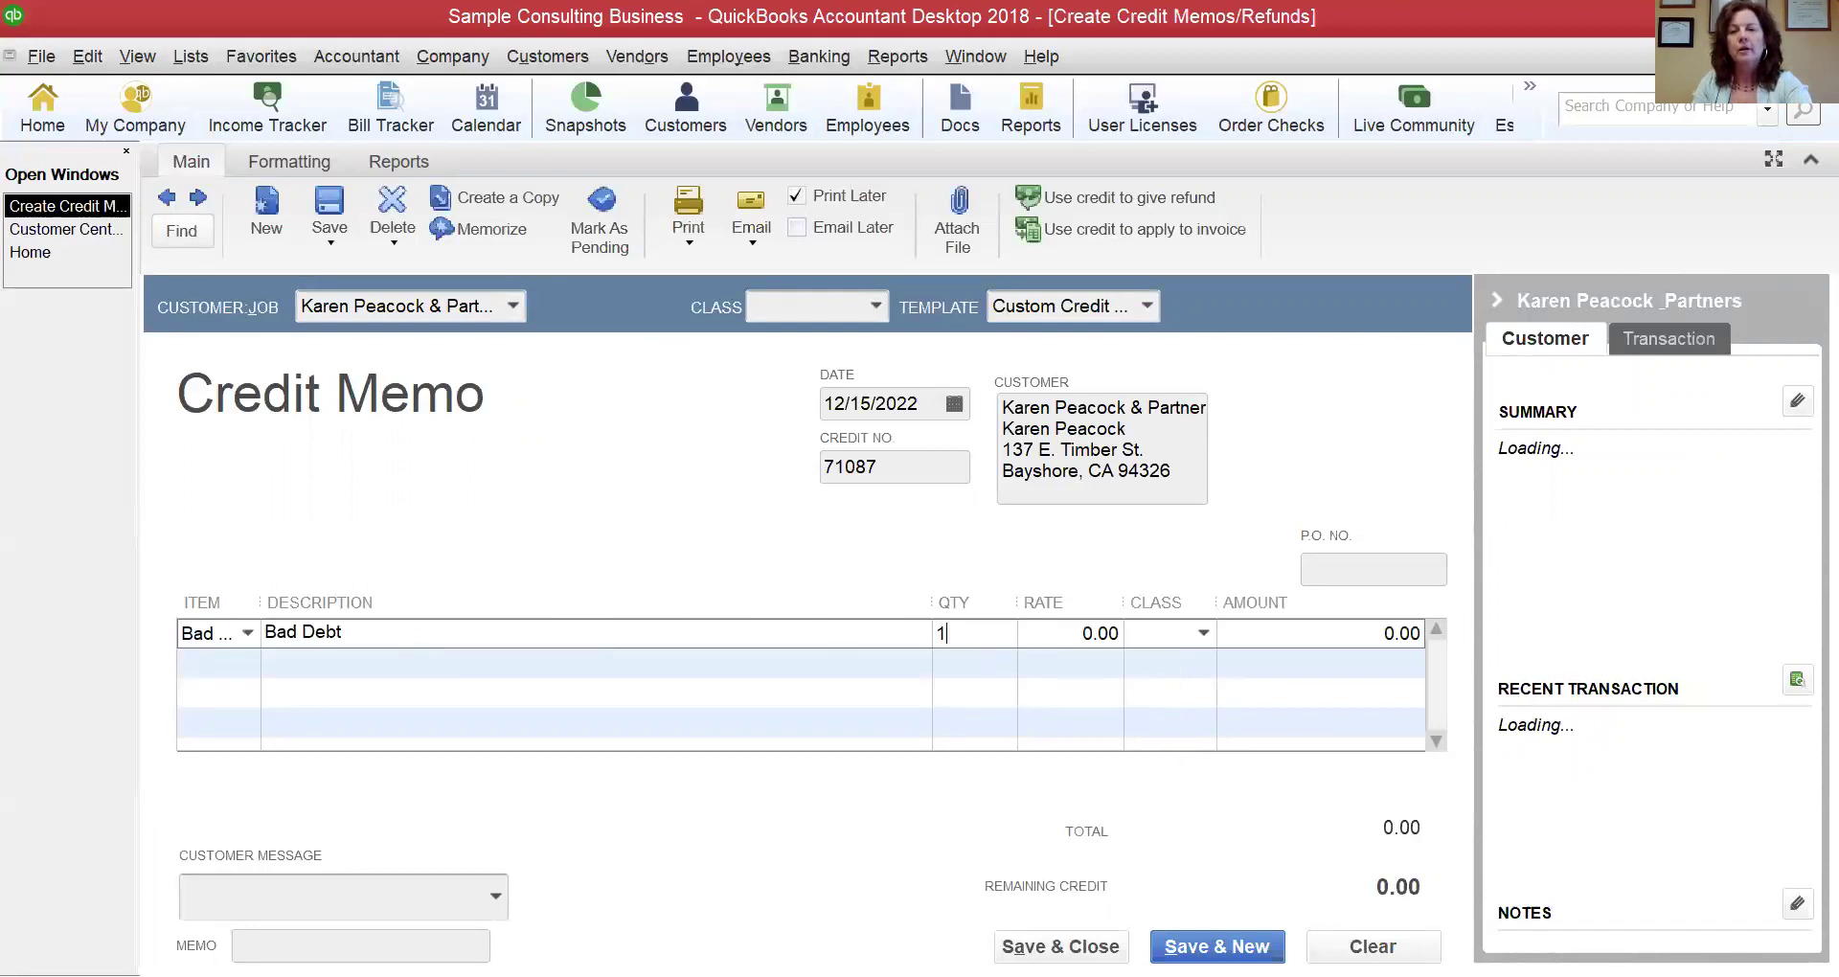
pyautogui.press('Tab')
pyautogui.write('2')
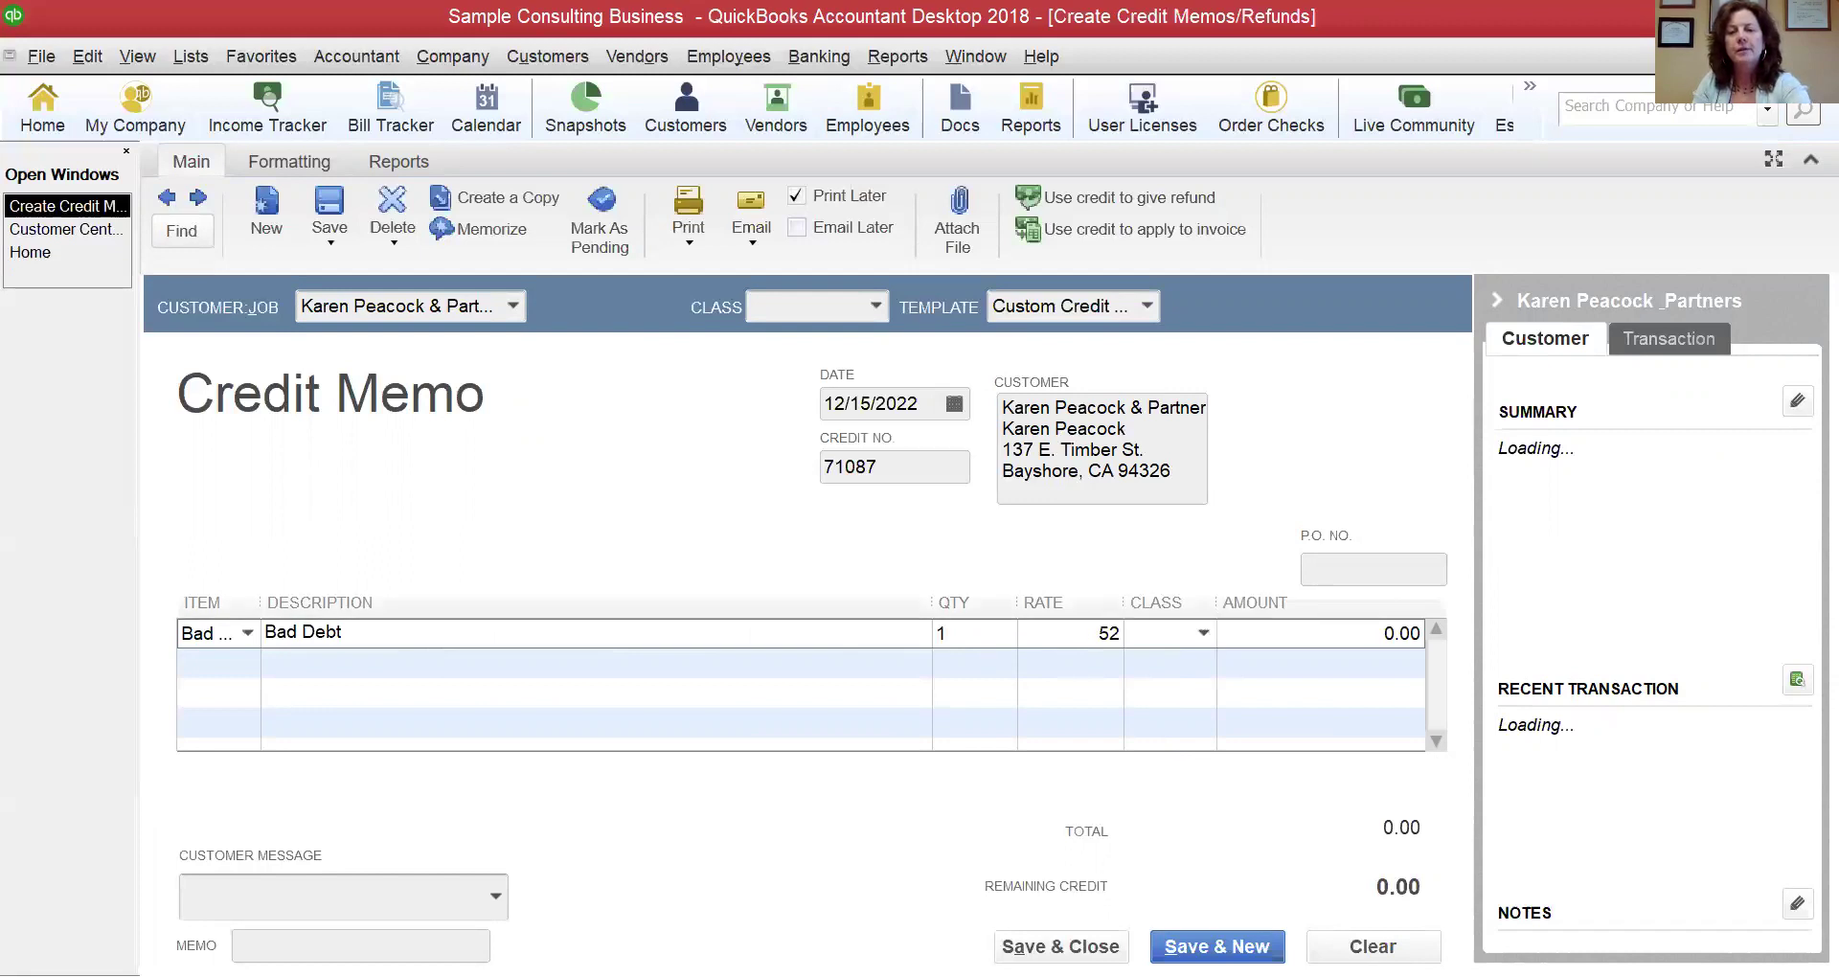
pyautogui.write('5')
pyautogui.press('Tab')
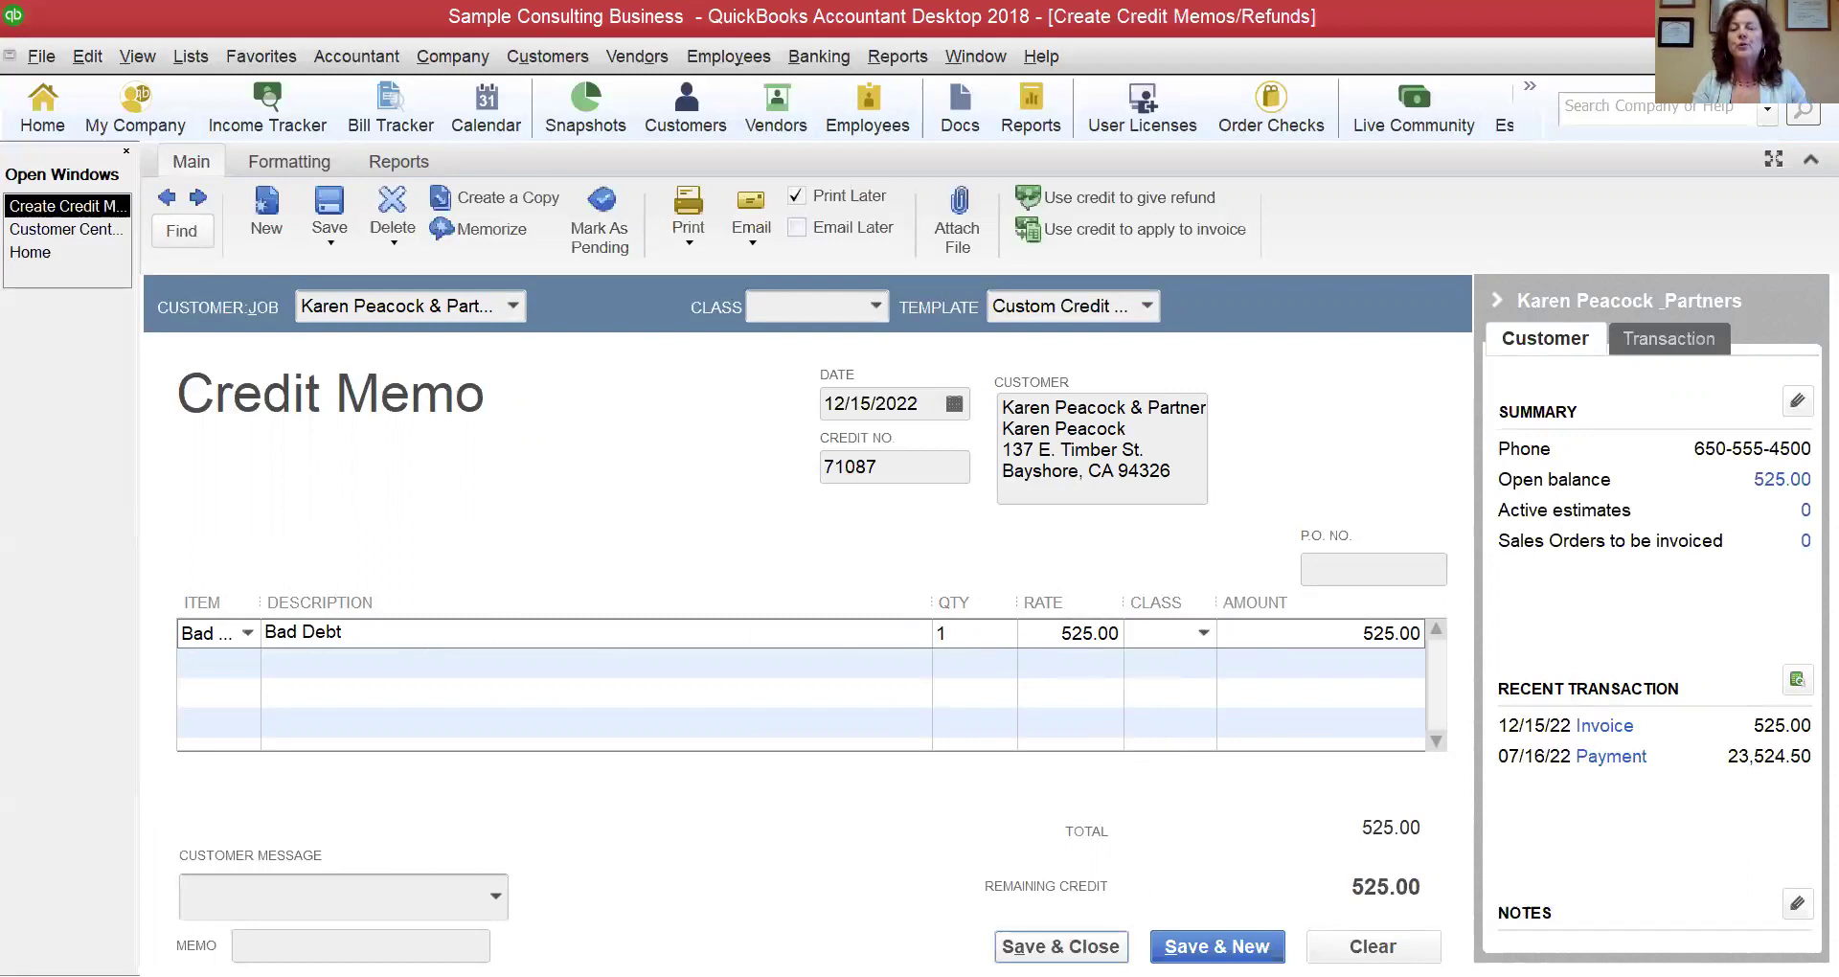
# Save the credit memo and apply its 525.00 to invoice 71086
pyautogui.click(1053, 946)
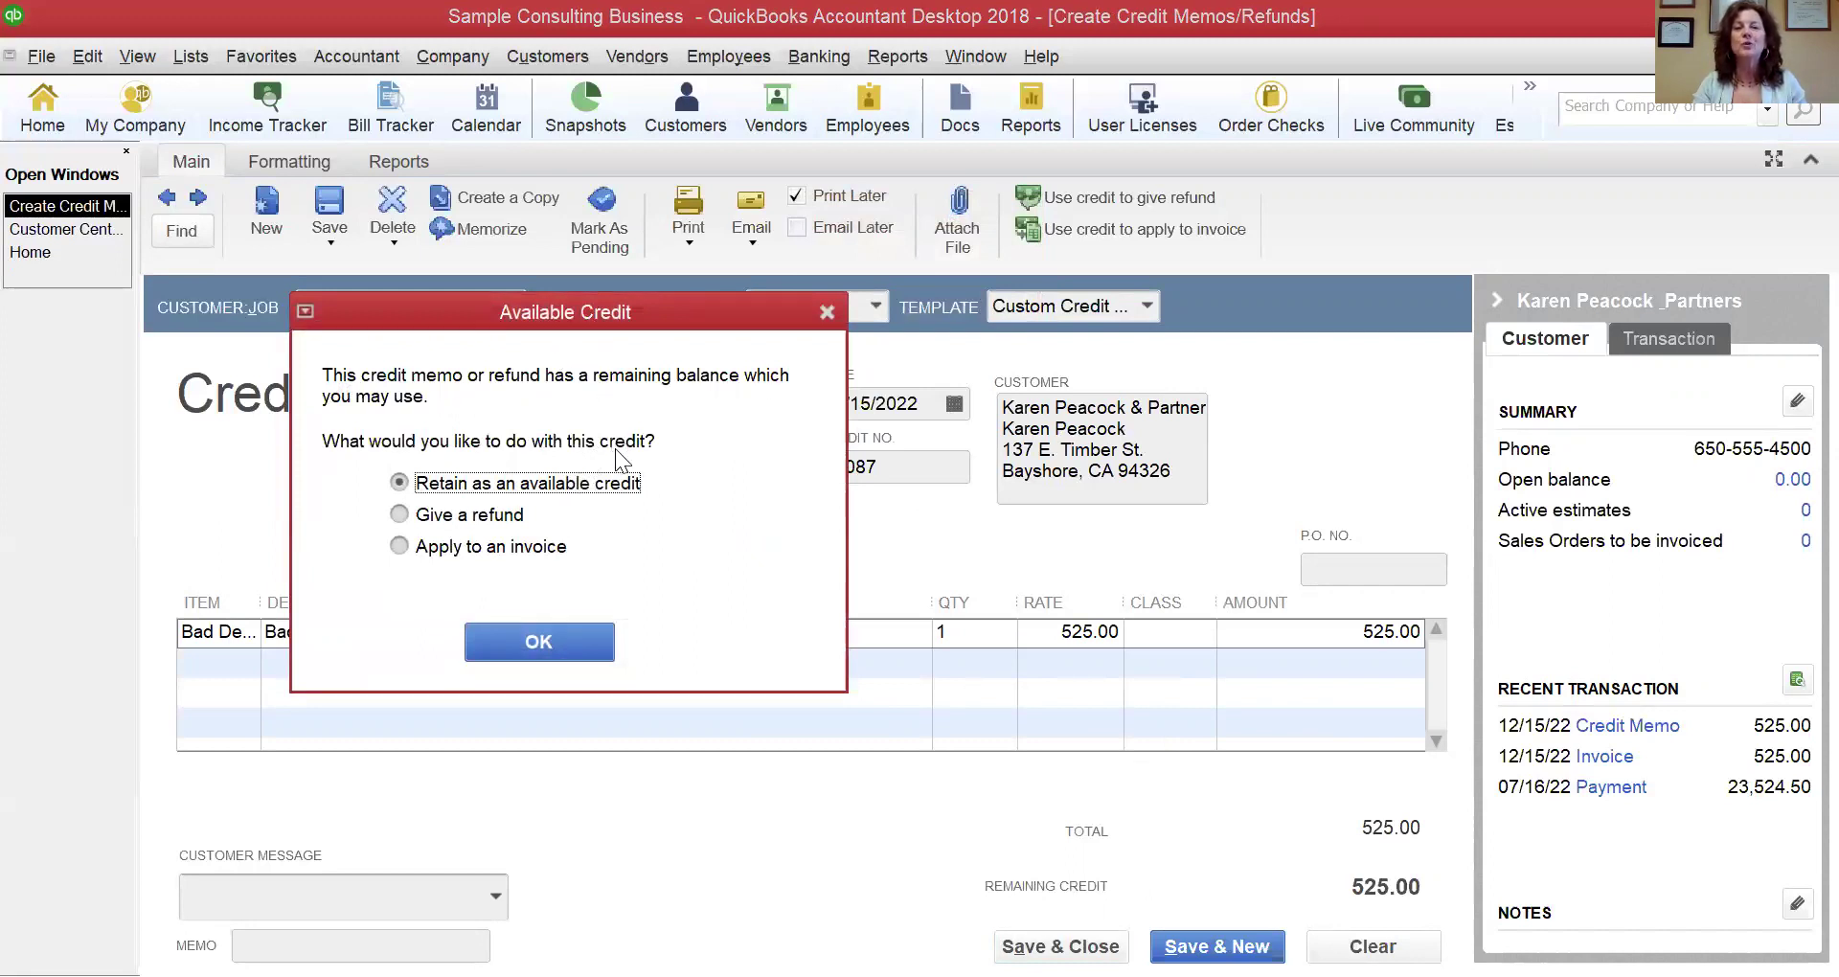
pyautogui.click(399, 546)
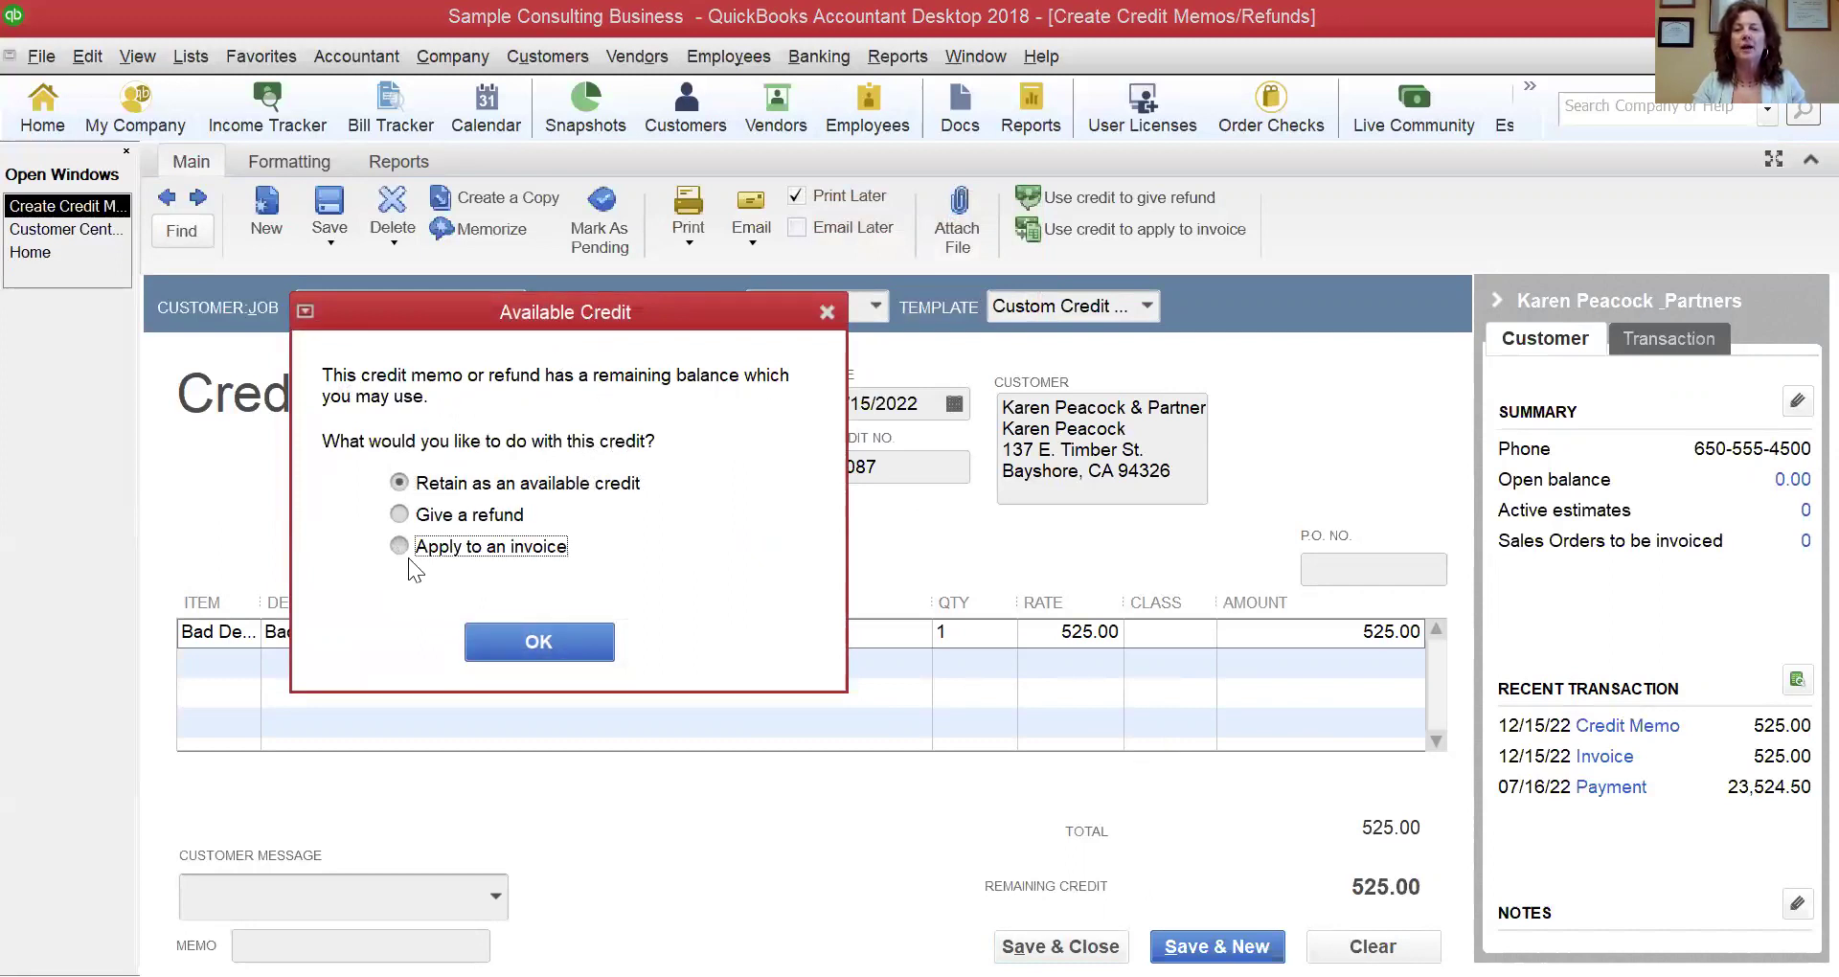
pyautogui.click(541, 639)
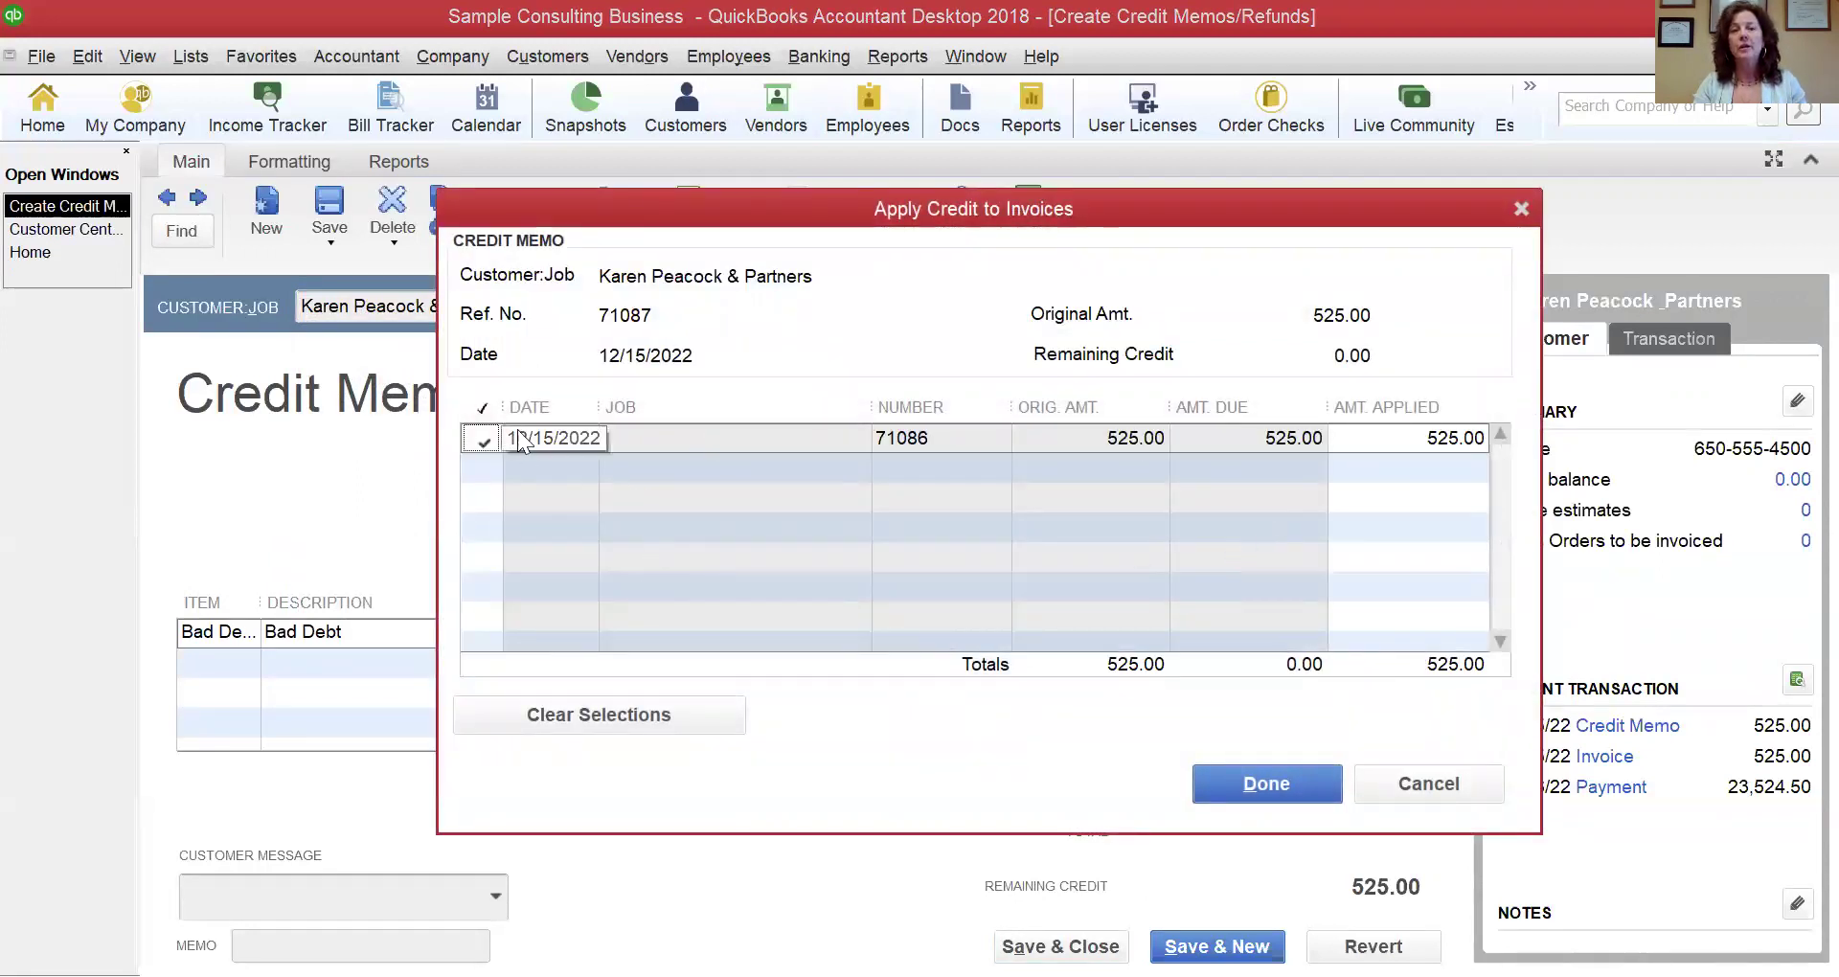
pyautogui.click(1236, 778)
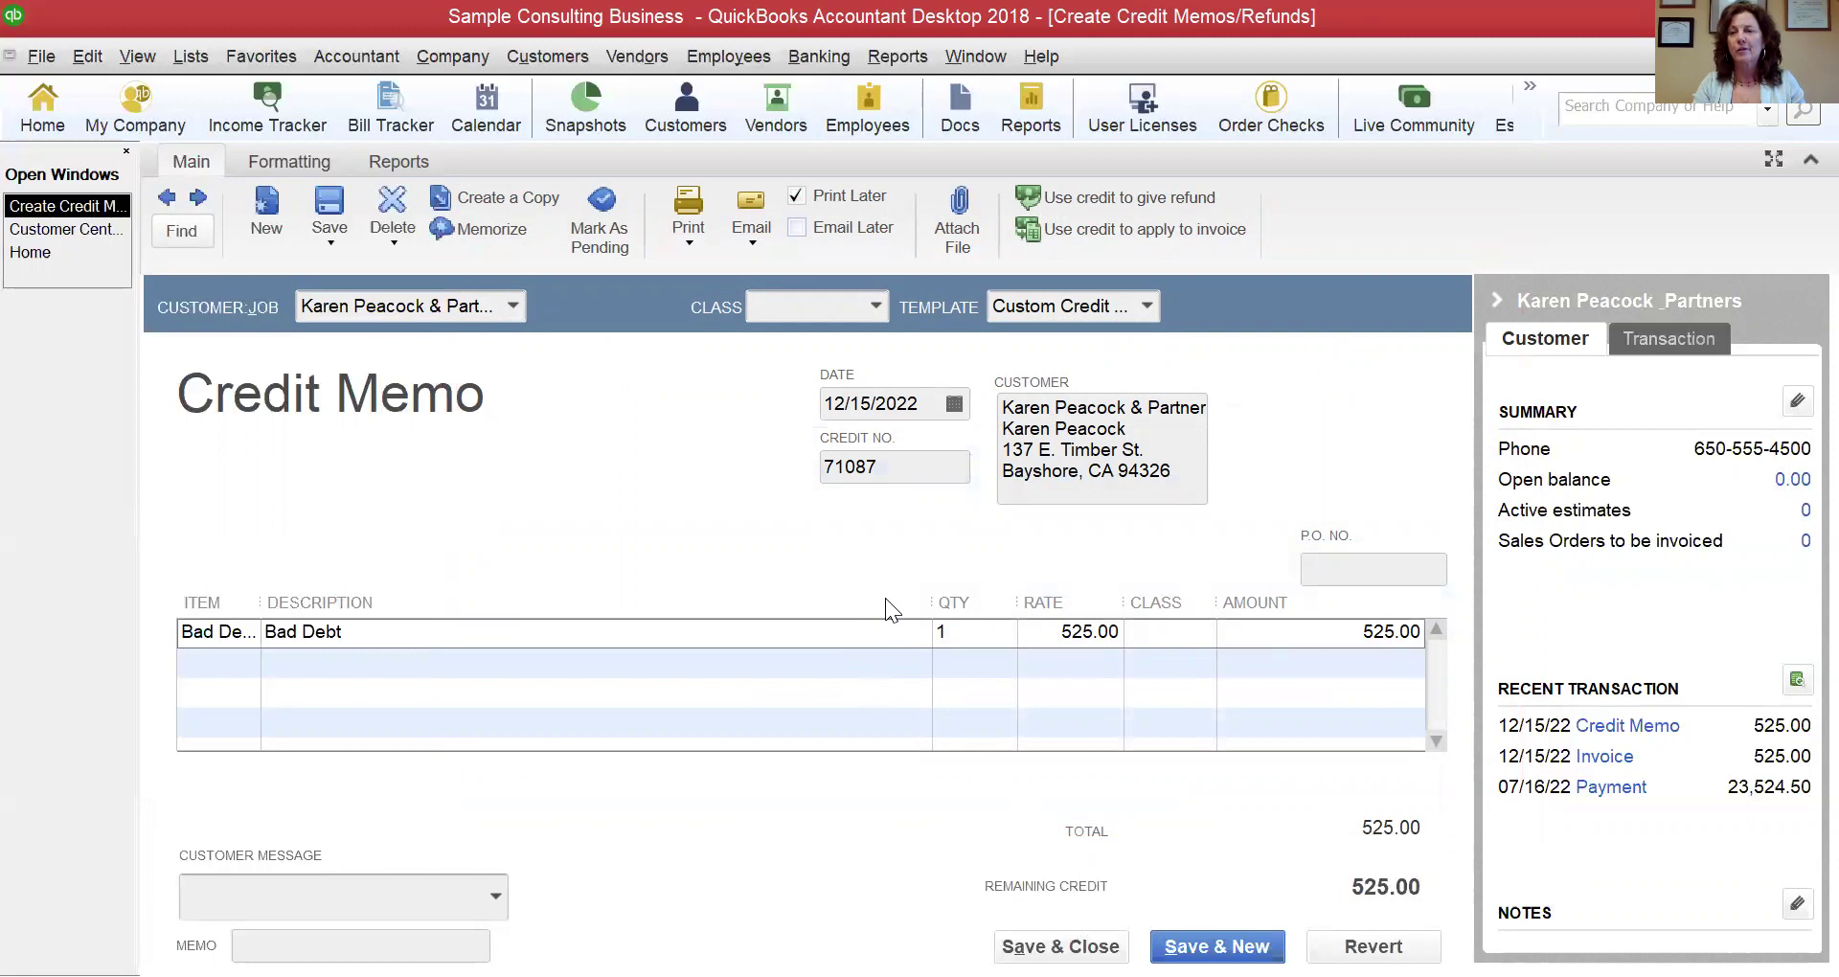
# Close the credit memo window to see credit memo 71087 and the customer's 0.00 balance
pyautogui.press('Escape')
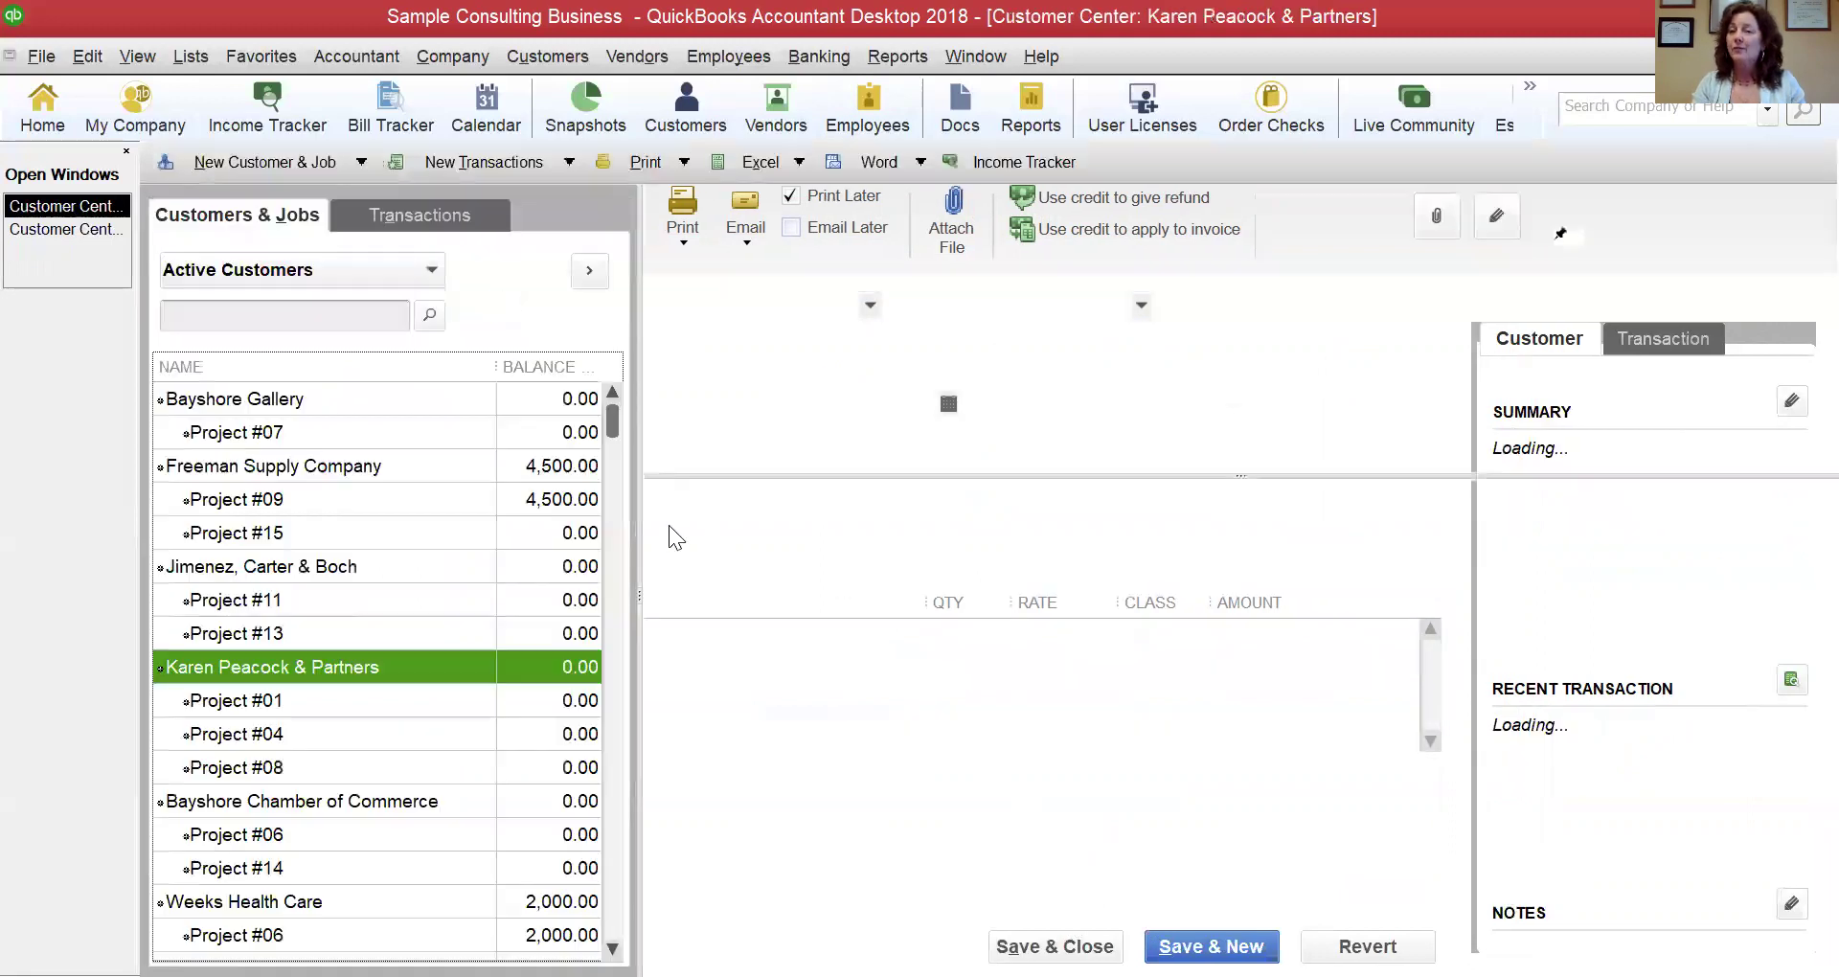